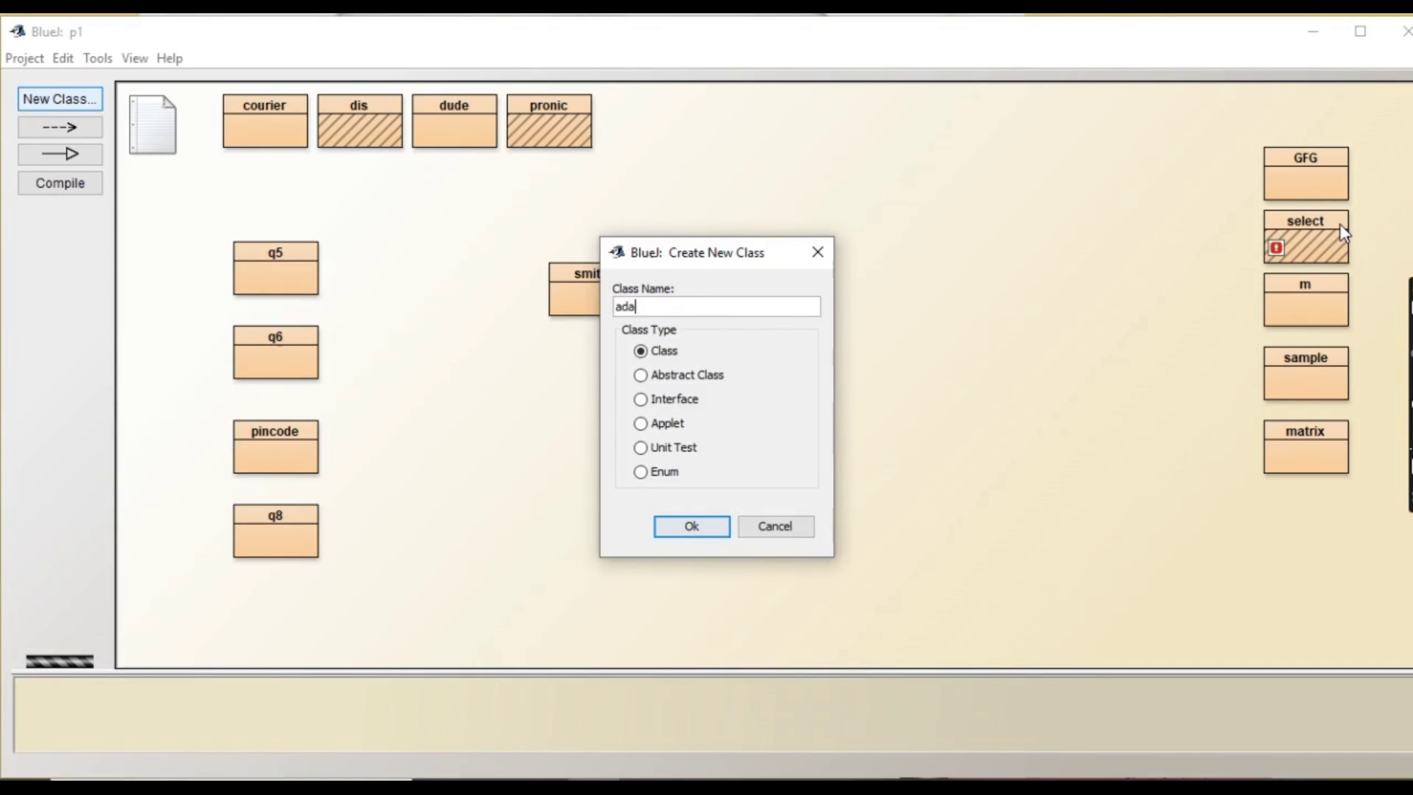
{"action": "type", "text": "m"}
Create the adam class, open its source maximized, and delete all the template code
{"action": "key", "text": "Return"}
{"action": "double_click", "coordinate": [648, 124]}
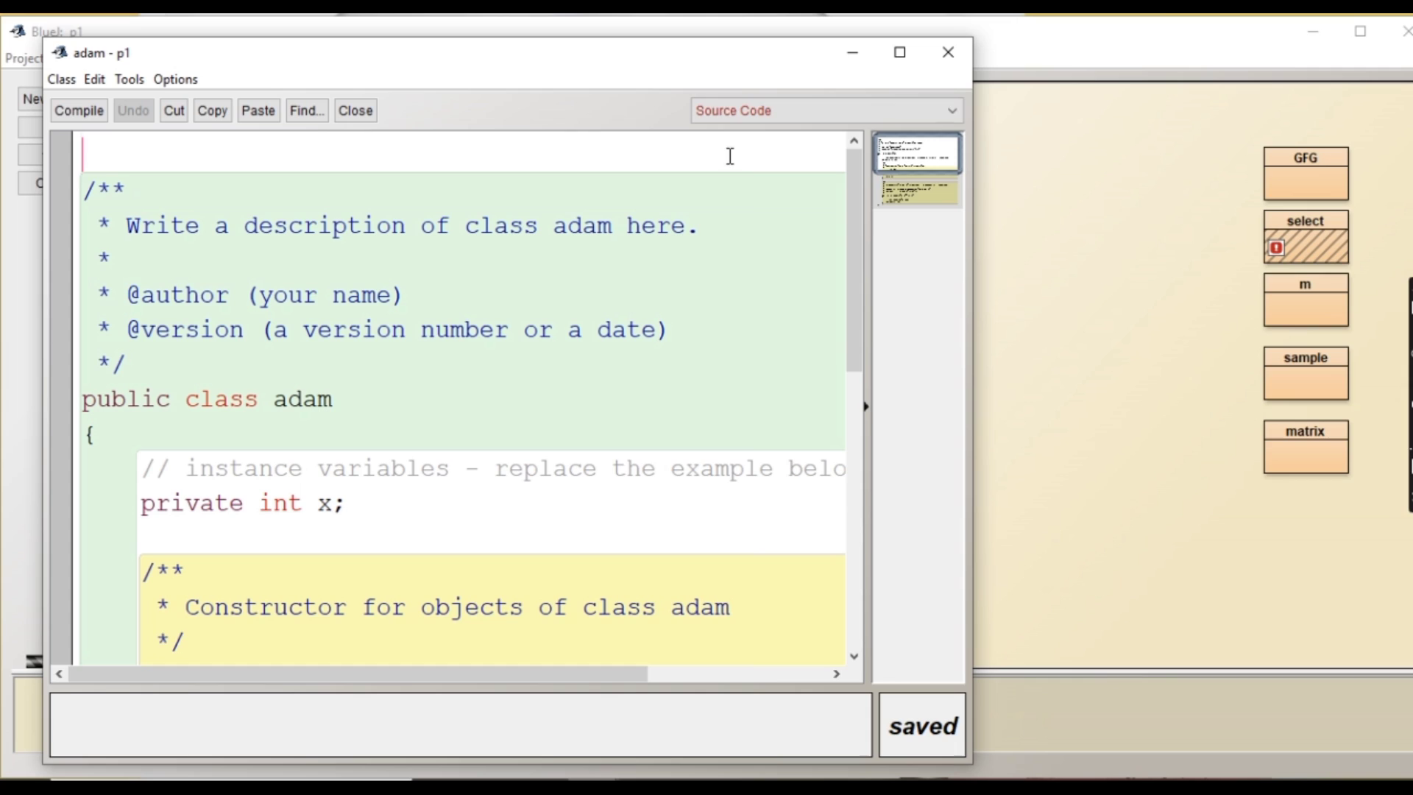
{"action": "left_click", "coordinate": [899, 50]}
{"action": "key", "text": "ctrl+a"}
{"action": "key", "text": "Delete"}
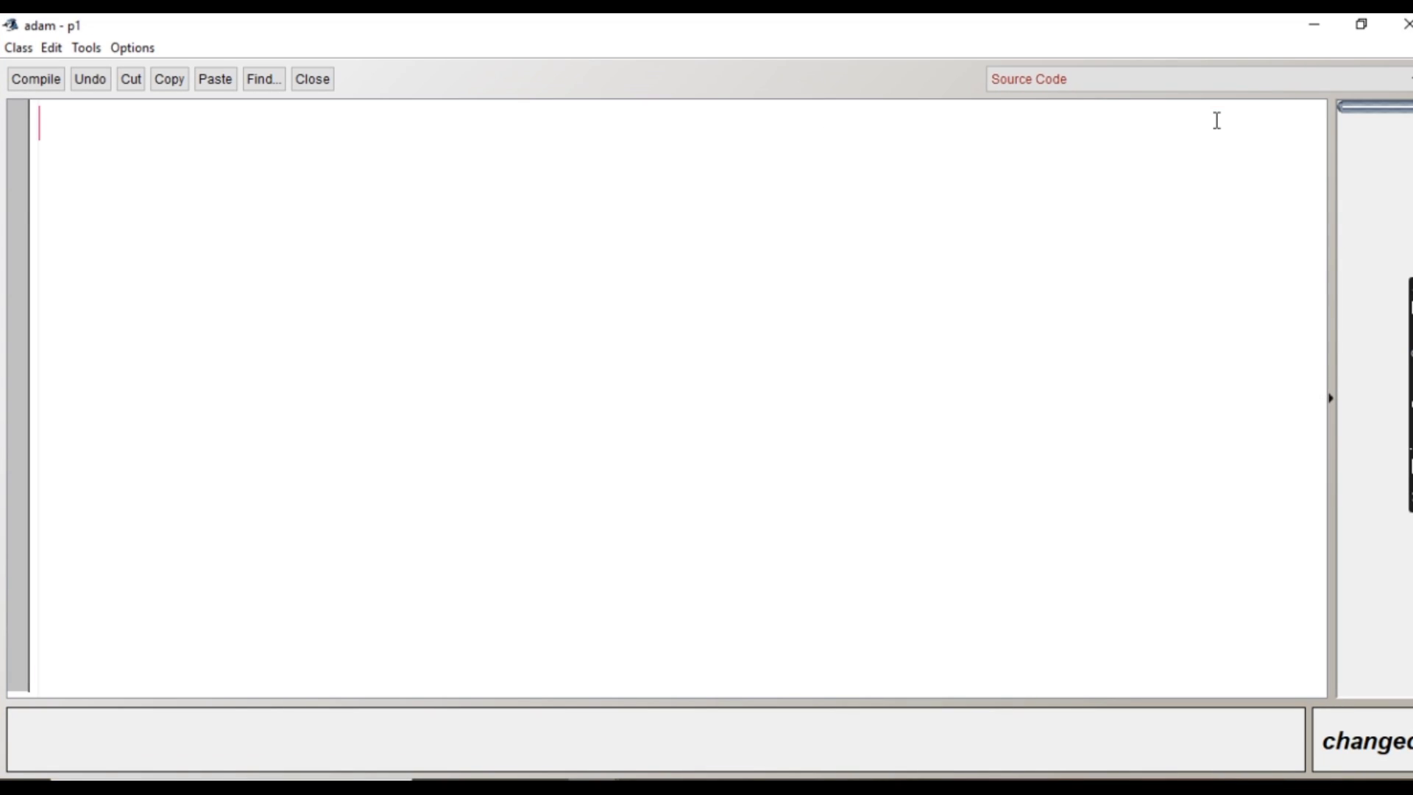
{"action": "type", "text": "import "}
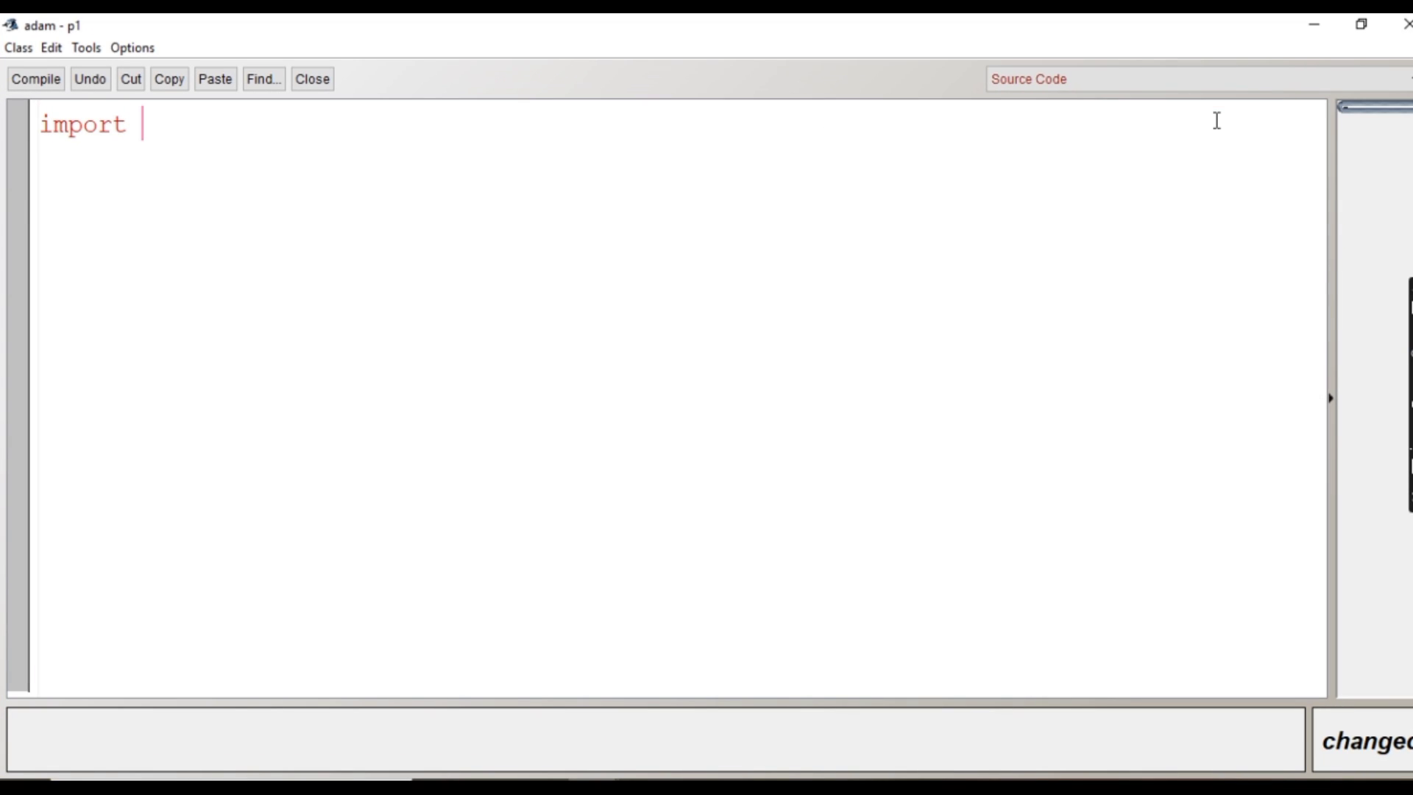
{"action": "type", "text": "java.util."}
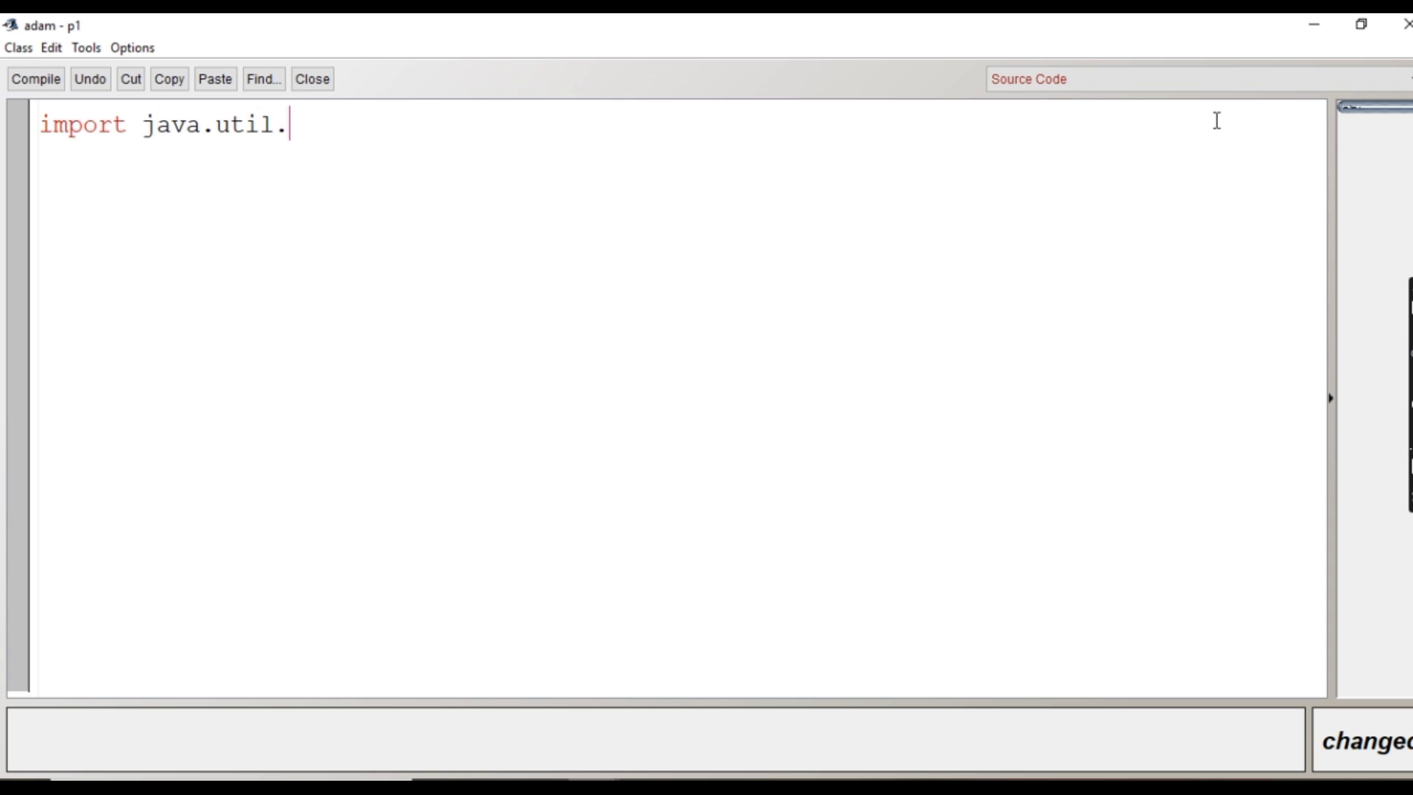
{"action": "type", "text": "Scanner"}
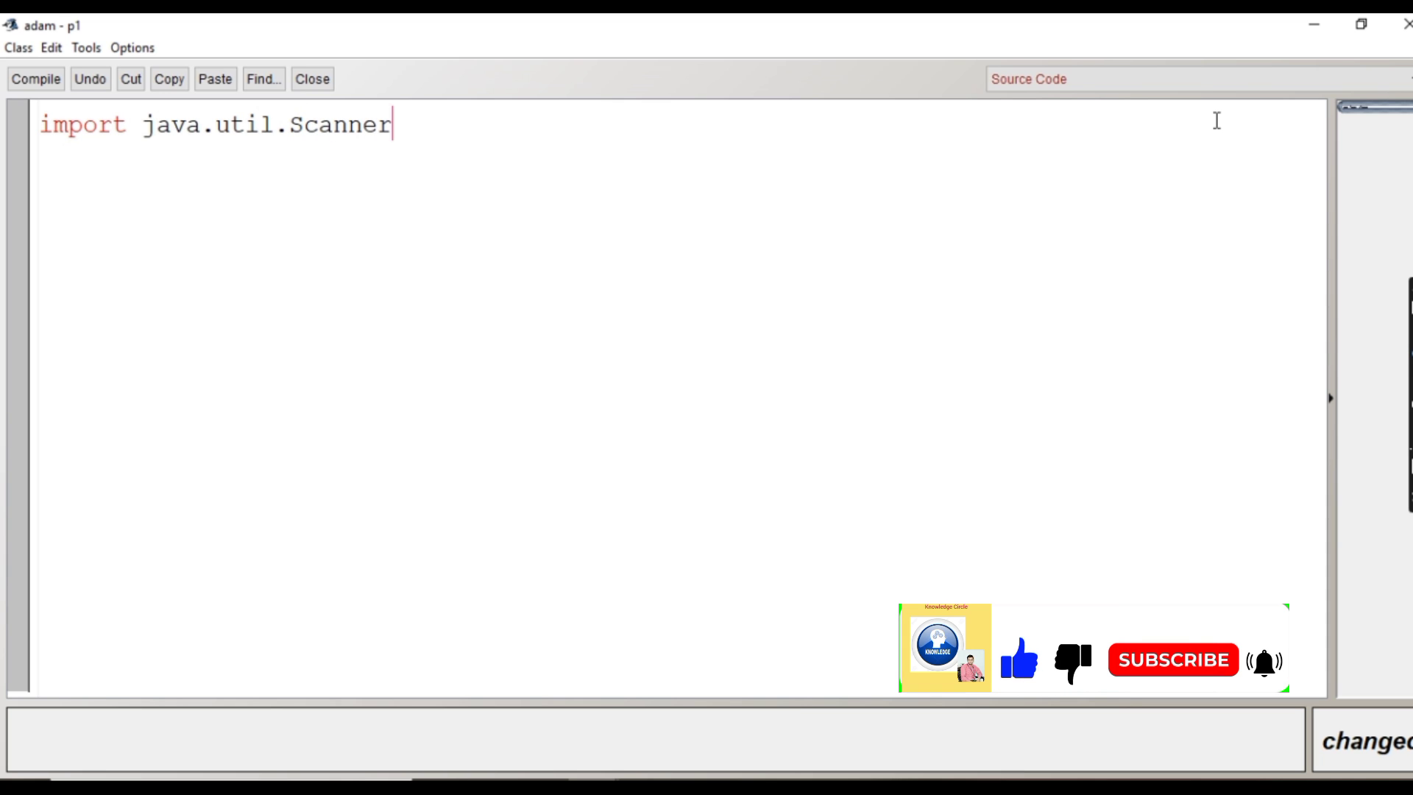
{"action": "type", "text": ";"}
Type the Scanner import, the 'class adam {' header and 'public static void main() {'
{"action": "key", "text": "Return"}
{"action": "type", "text": "class a"}
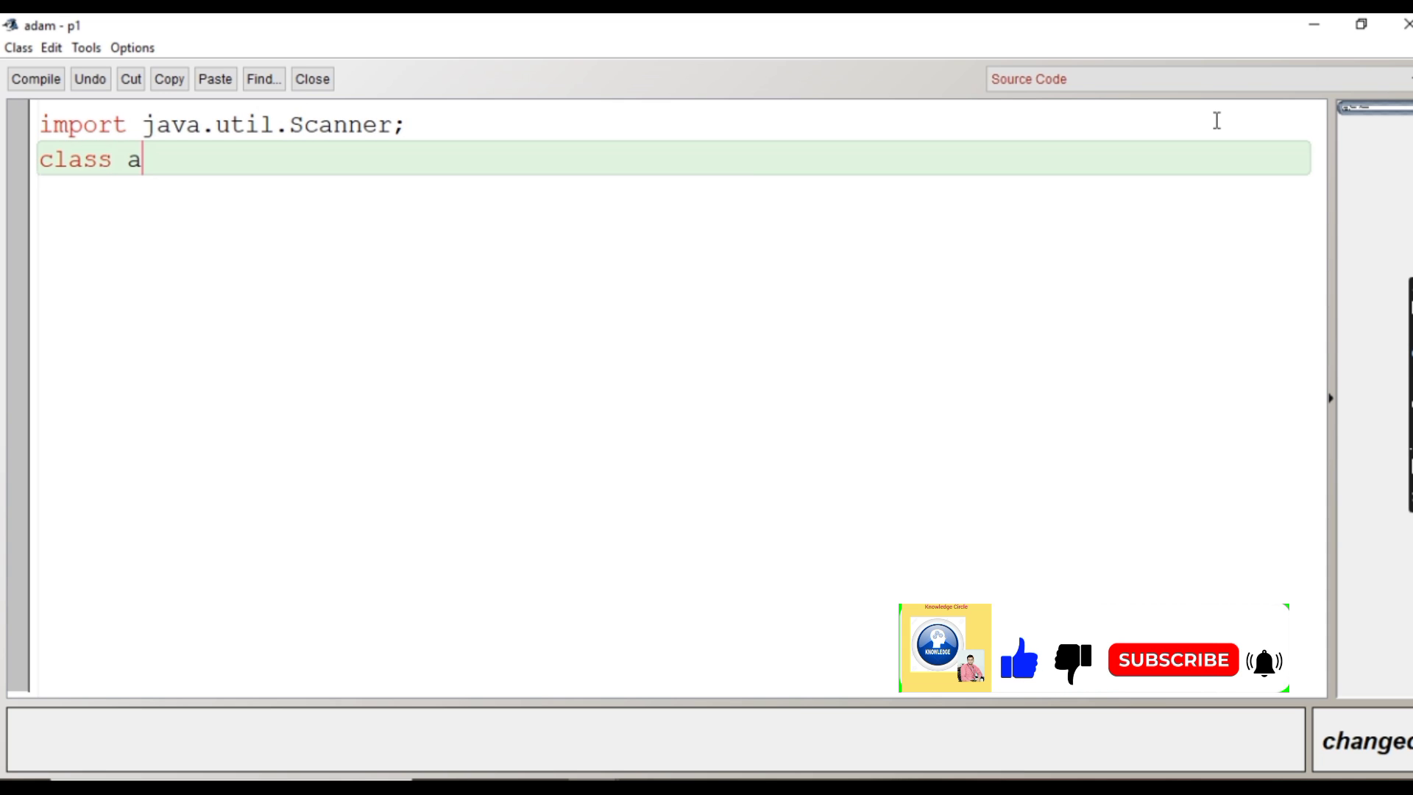
{"action": "type", "text": "dam"}
{"action": "key", "text": "Return"}
{"action": "type", "text": "{"}
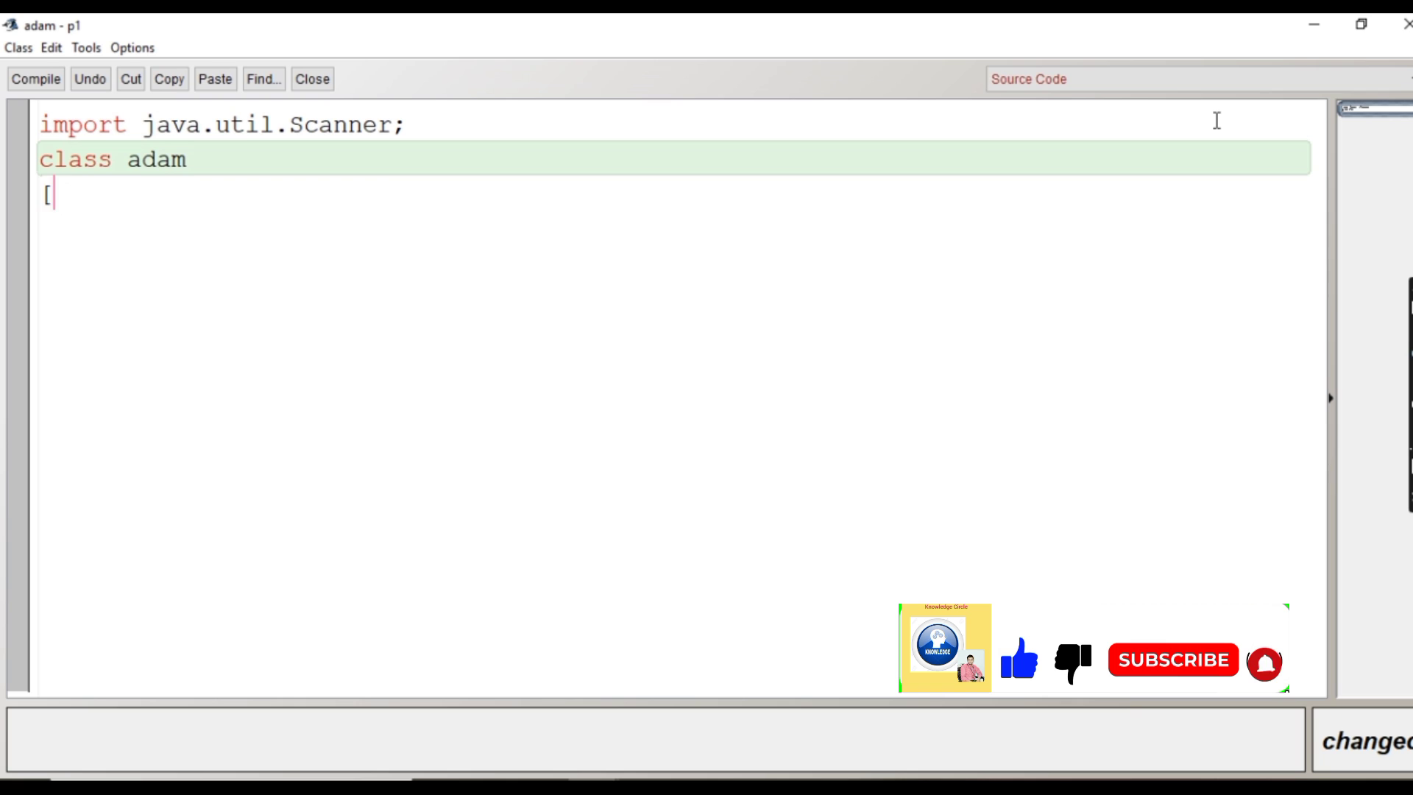
{"action": "key", "text": "Return"}
{"action": "type", "text": "publ"}
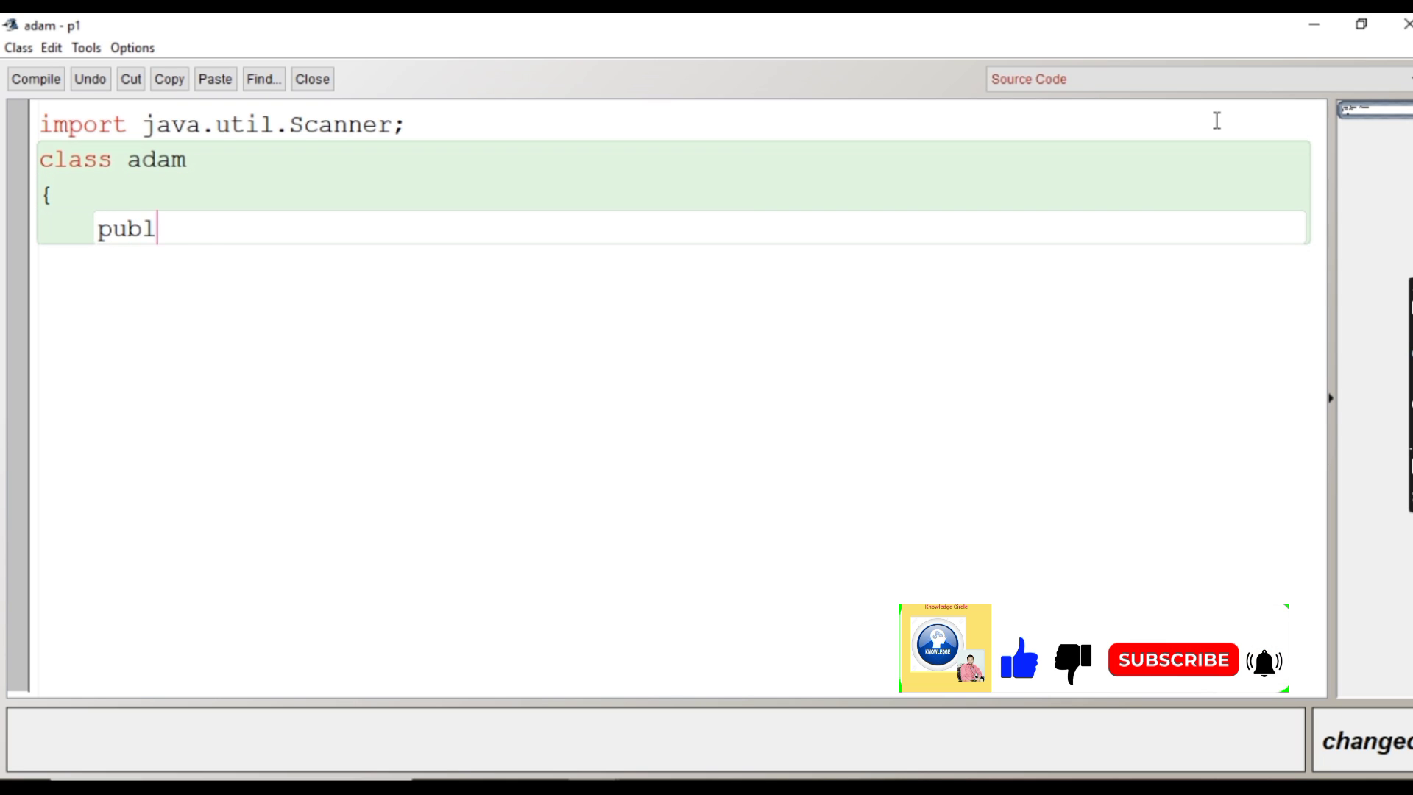
{"action": "type", "text": "ic stativ"}
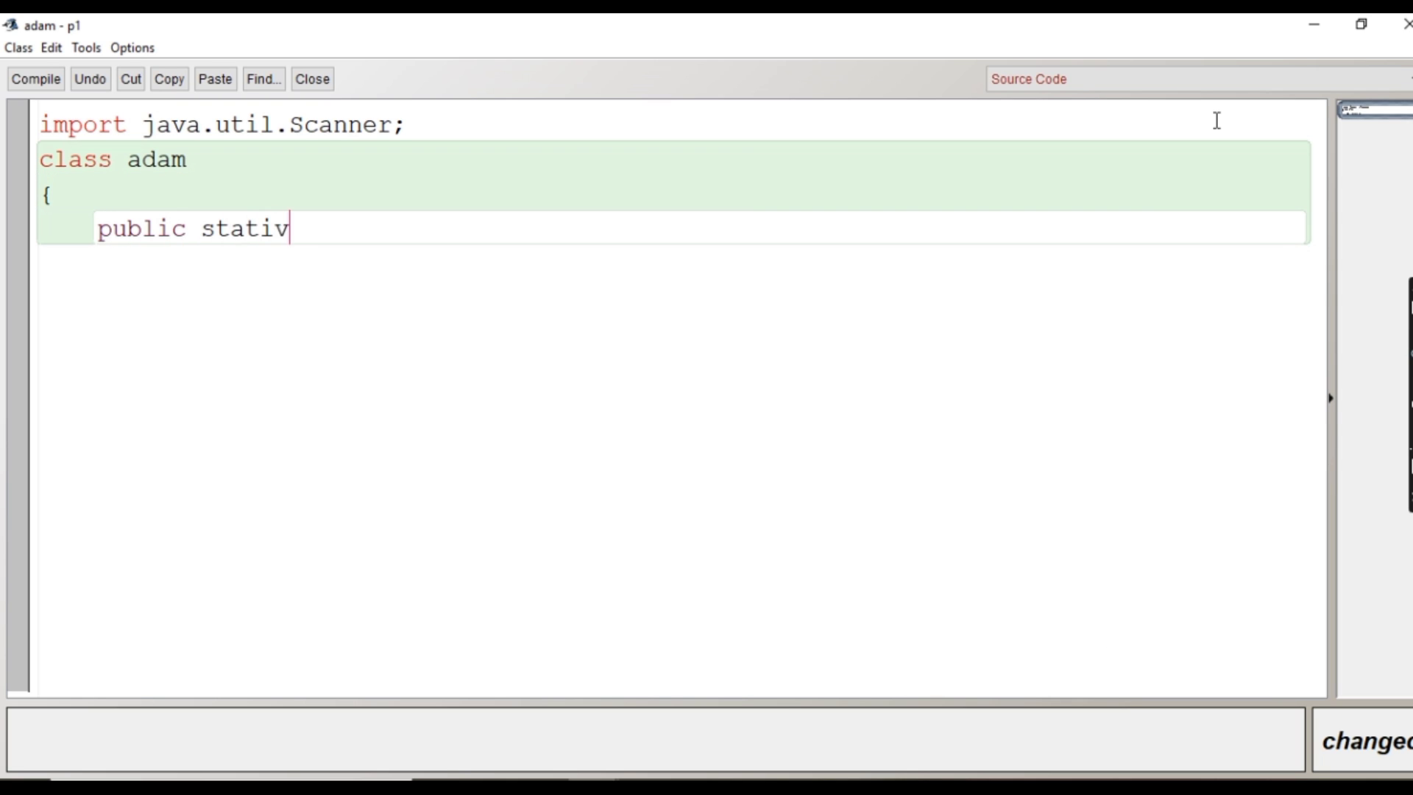
{"action": "key", "text": "BackSpace"}
{"action": "type", "text": "c void mai"}
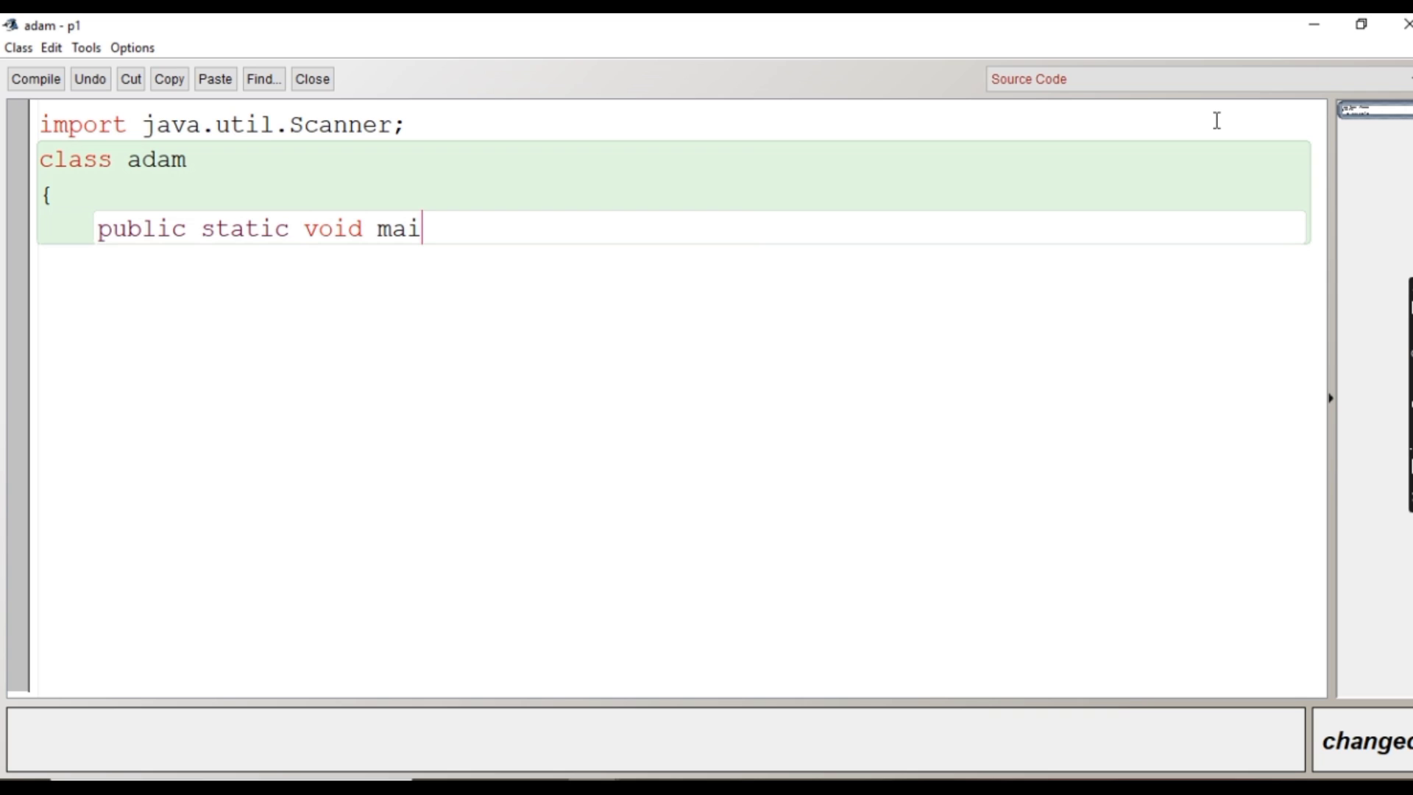
{"action": "type", "text": "n()"}
Declare 'Scanner ob=new Scanner(System.in);' and 'int n,sq,sq1=0,sq2=0;' inside main
{"action": "key", "text": "Return"}
{"action": "type", "text": "{"}
{"action": "key", "text": "Return"}
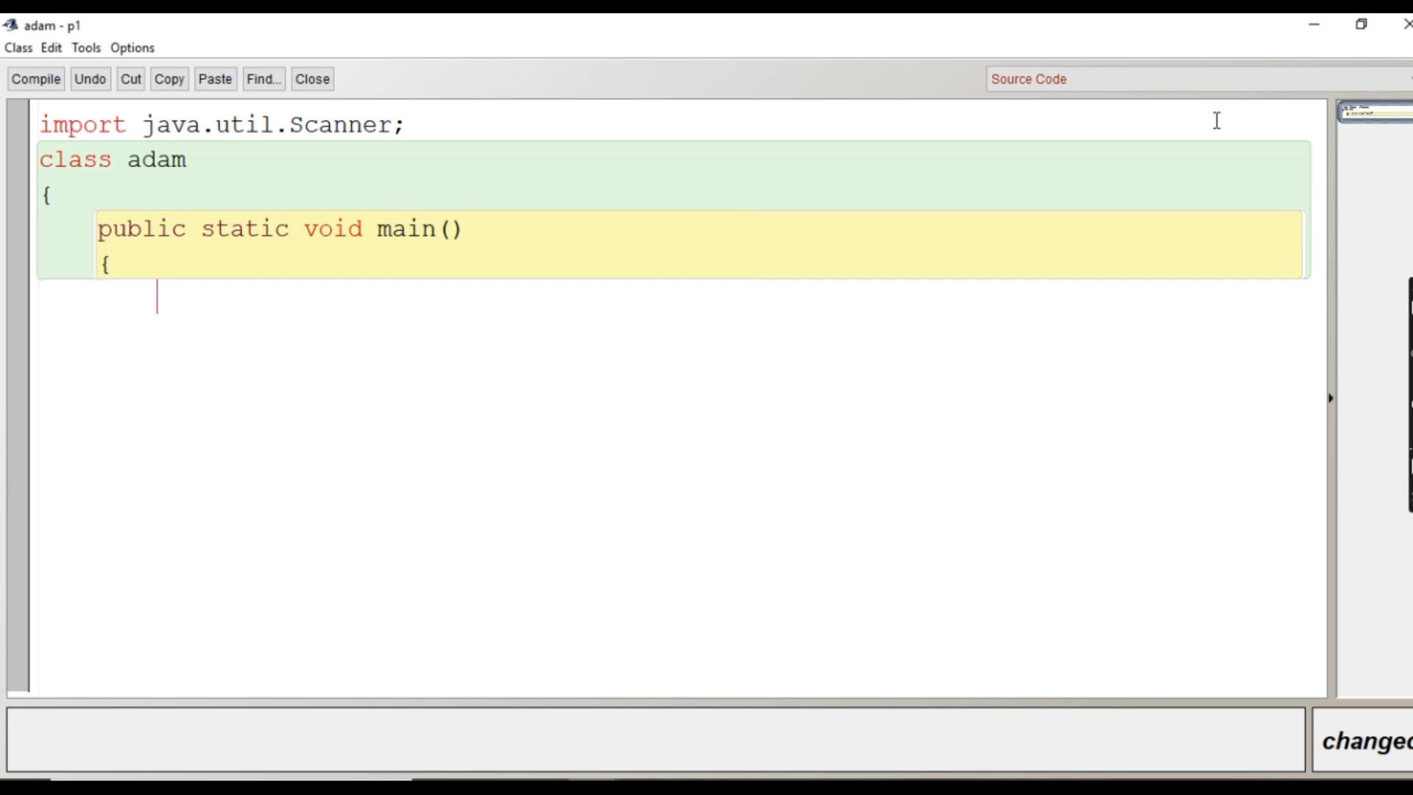
{"action": "type", "text": "Scanner "}
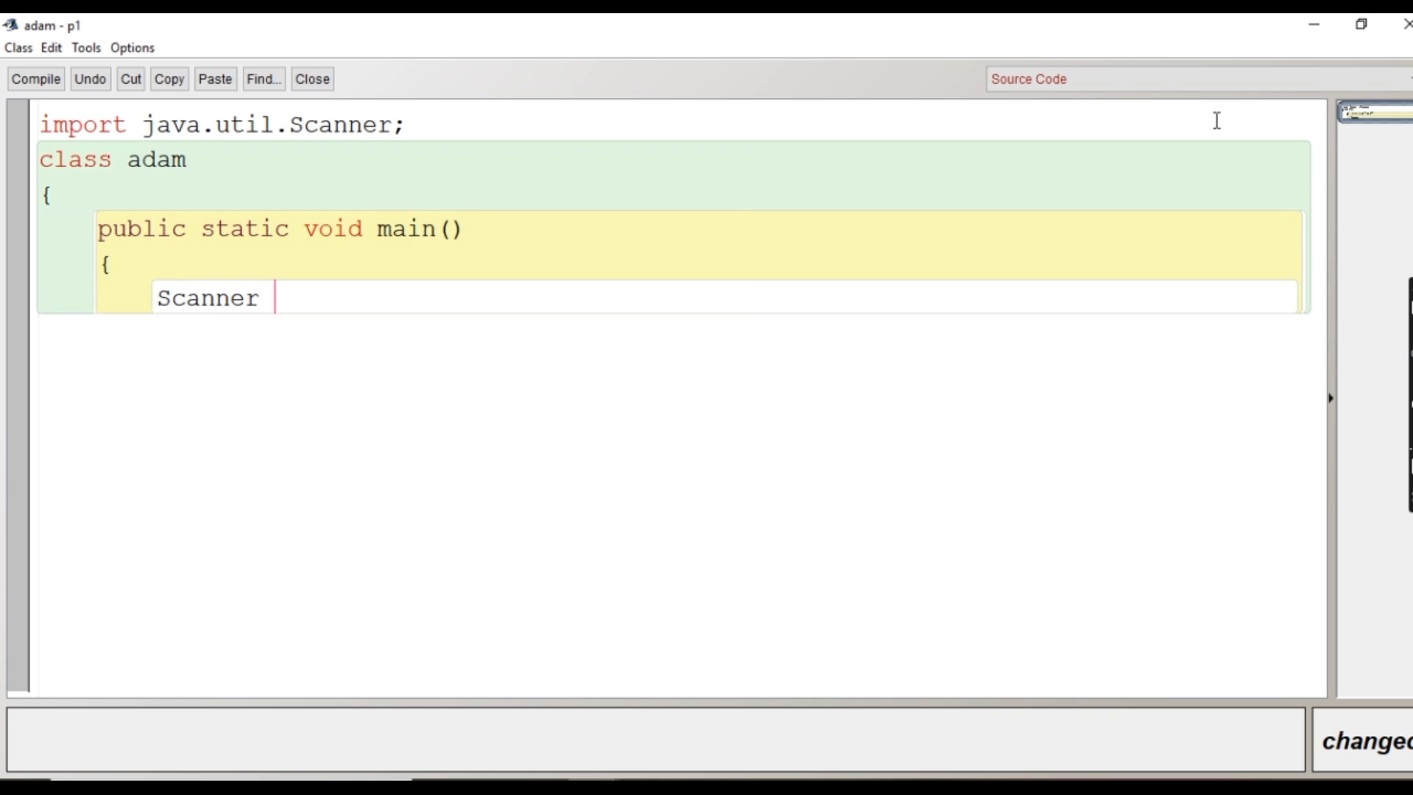
{"action": "type", "text": "ob=m"}
{"action": "key", "text": "BackSpace"}
{"action": "type", "text": "nr"}
{"action": "key", "text": "BackSpace"}
{"action": "type", "text": "ew Sc"}
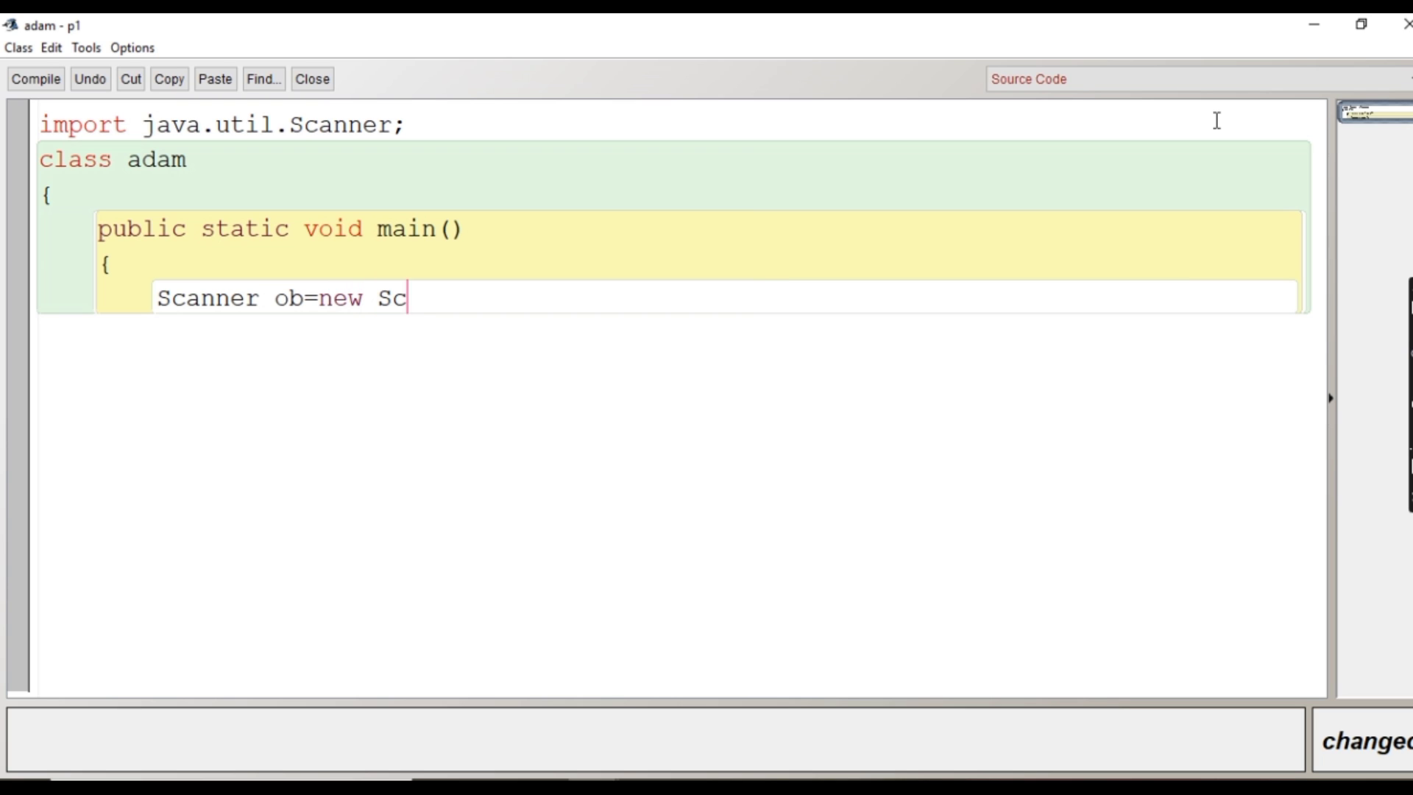
{"action": "type", "text": "anner(Sy"}
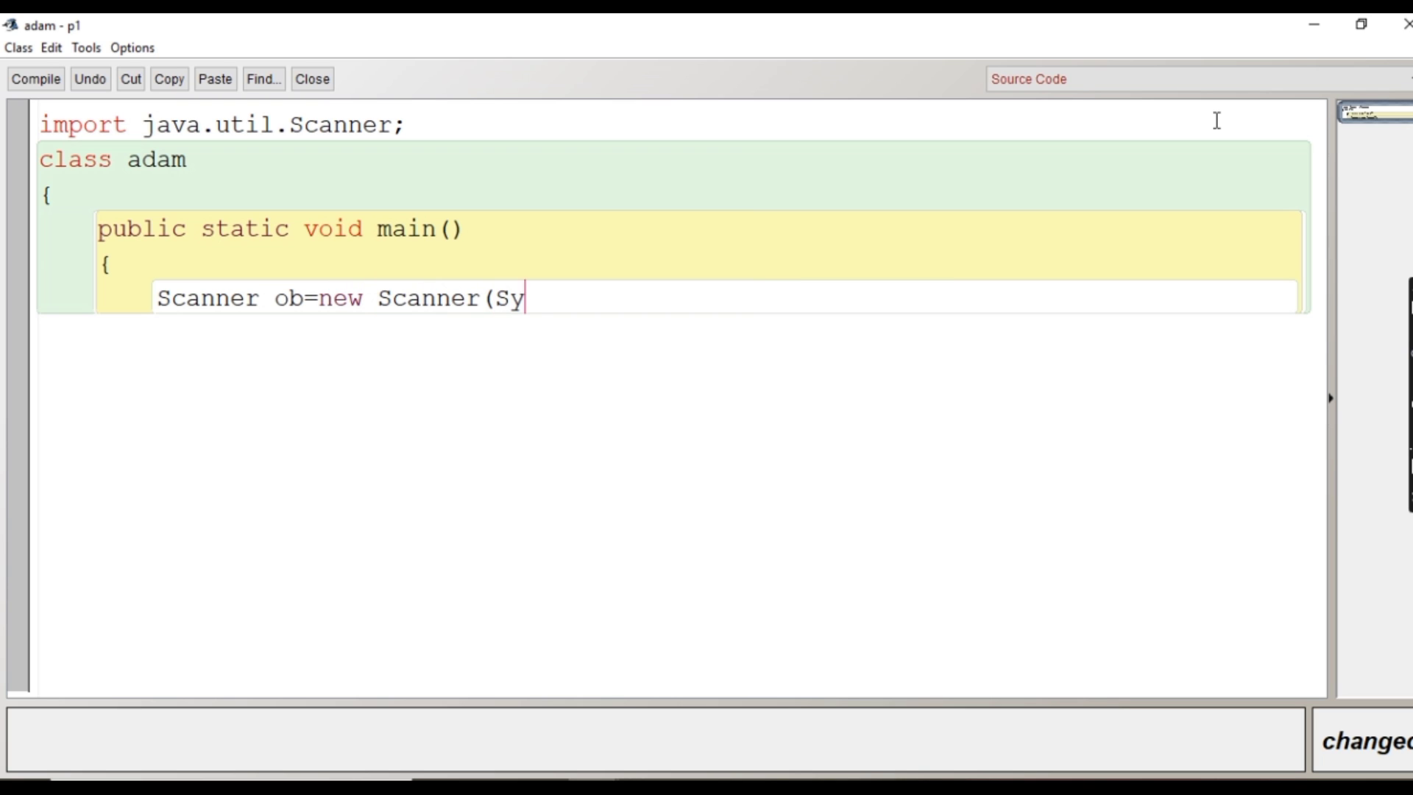
{"action": "type", "text": "stem.in)"}
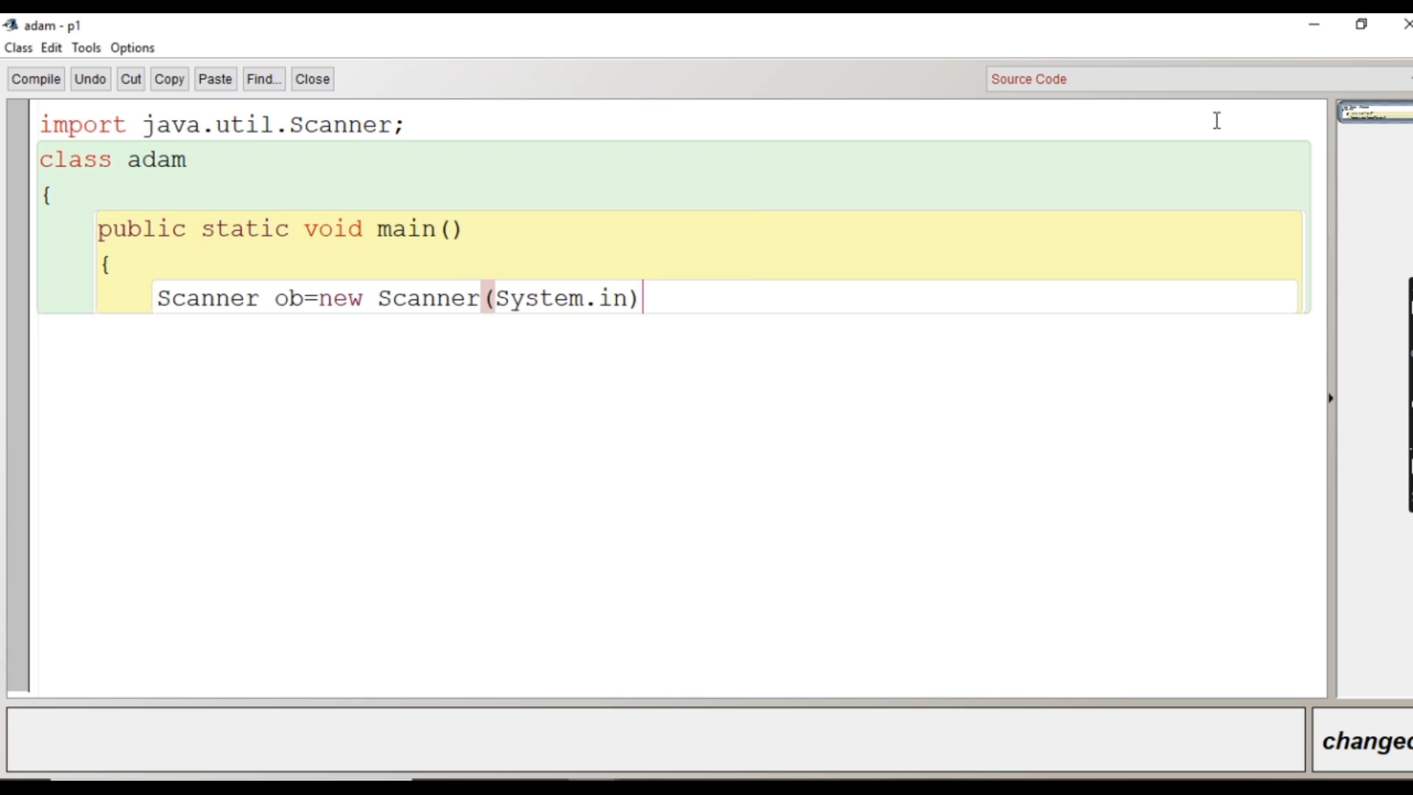
{"action": "type", "text": ";"}
{"action": "key", "text": "Return"}
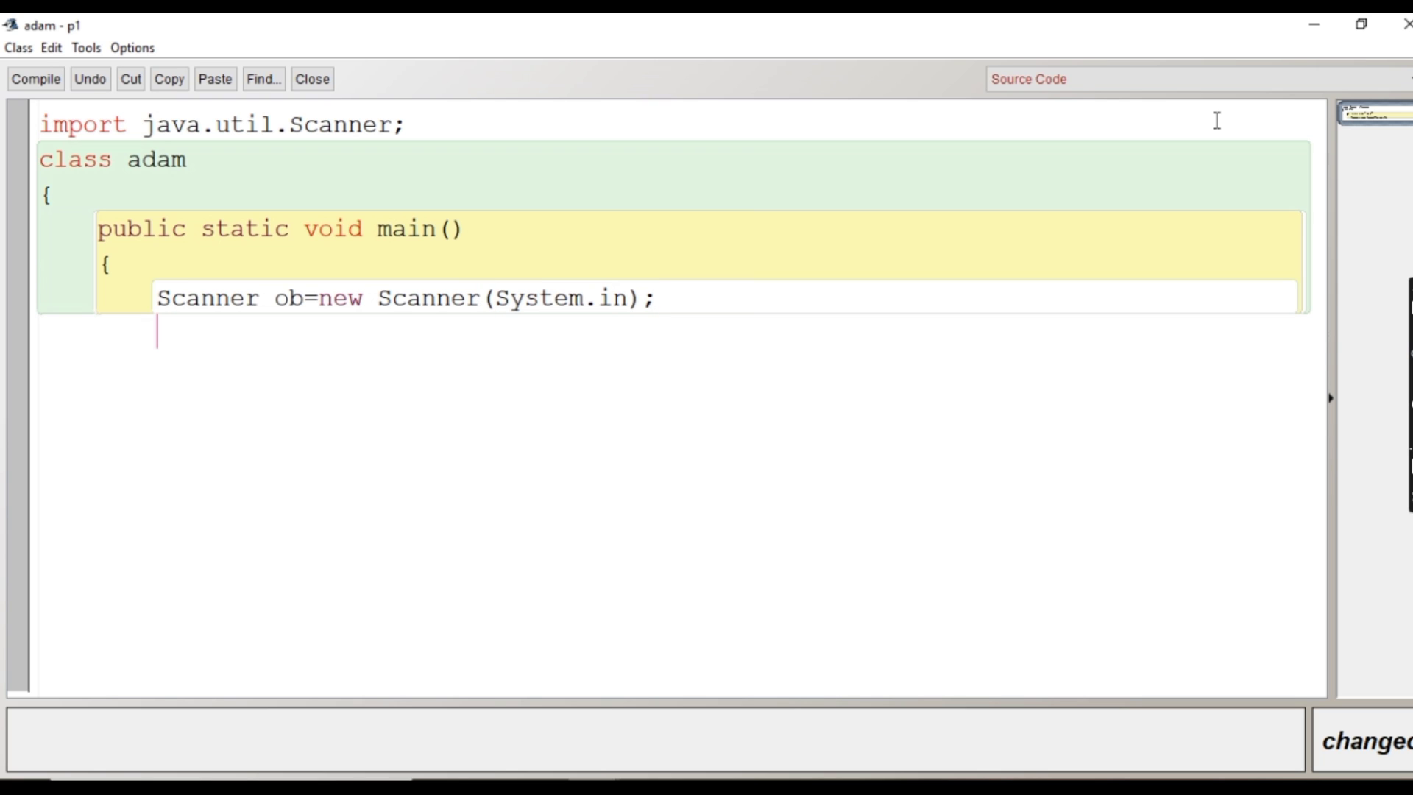
{"action": "type", "text": "int "}
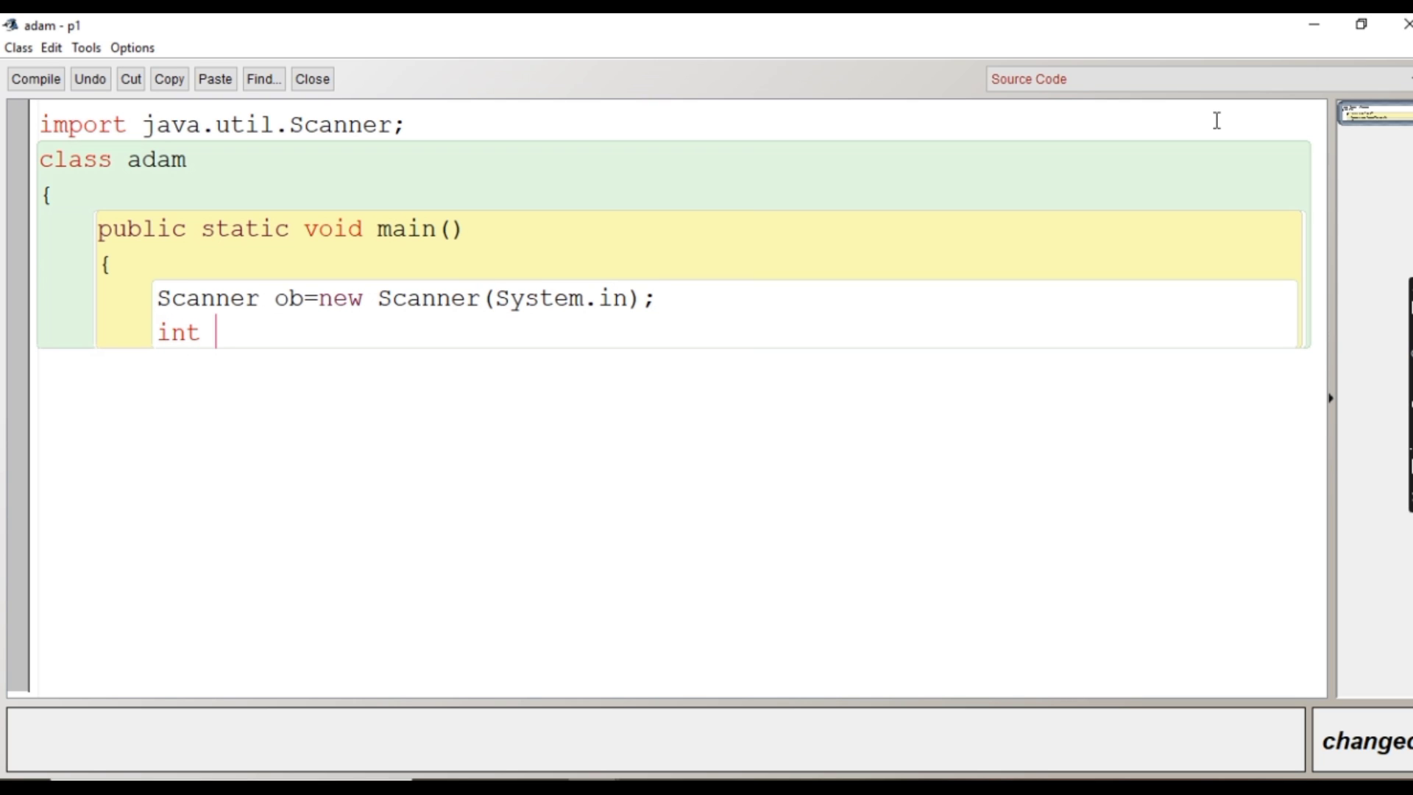
{"action": "type", "text": "n"}
{"action": "type", "text": ",sq"}
{"action": "type", "text": ",s"}
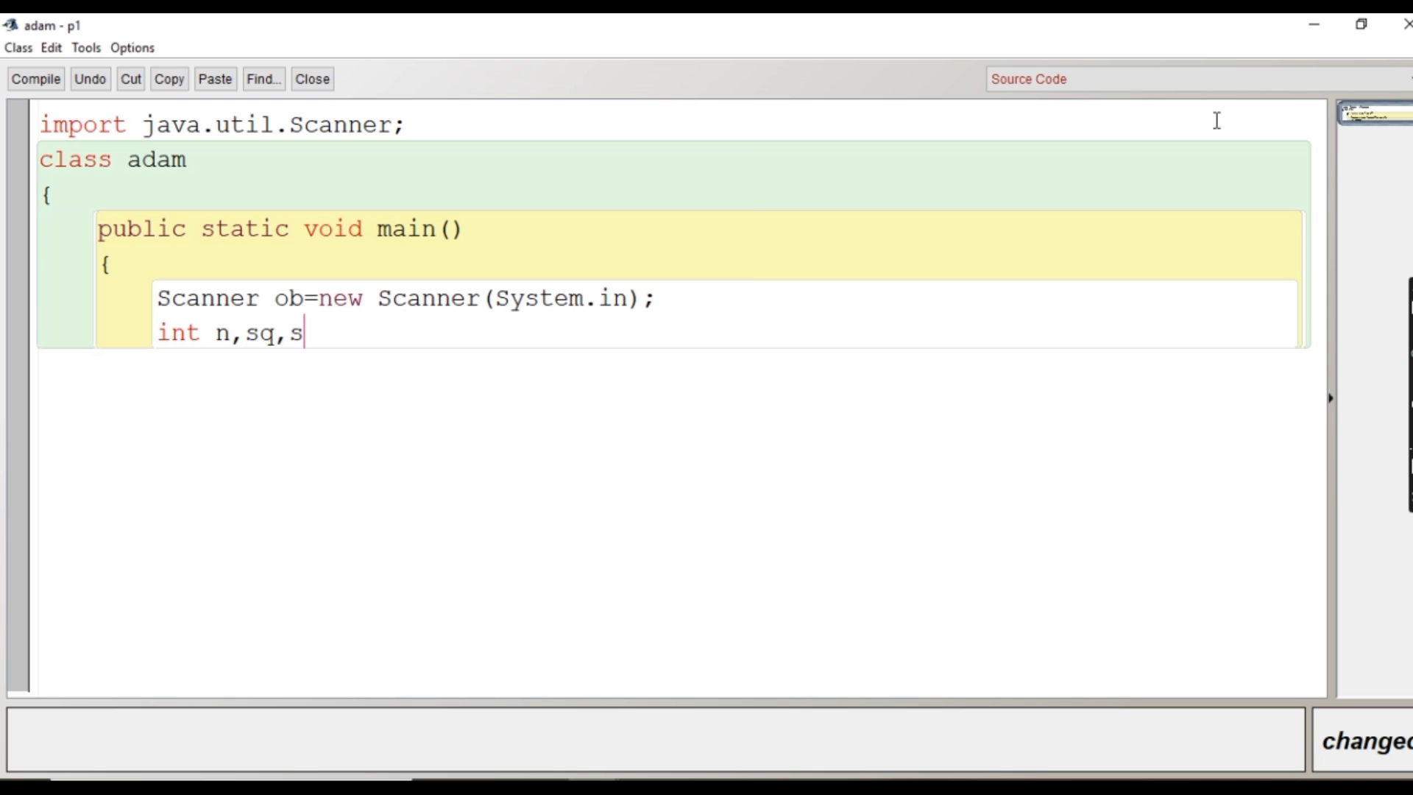
{"action": "type", "text": "q1="}
{"action": "type", "text": "0,sq"}
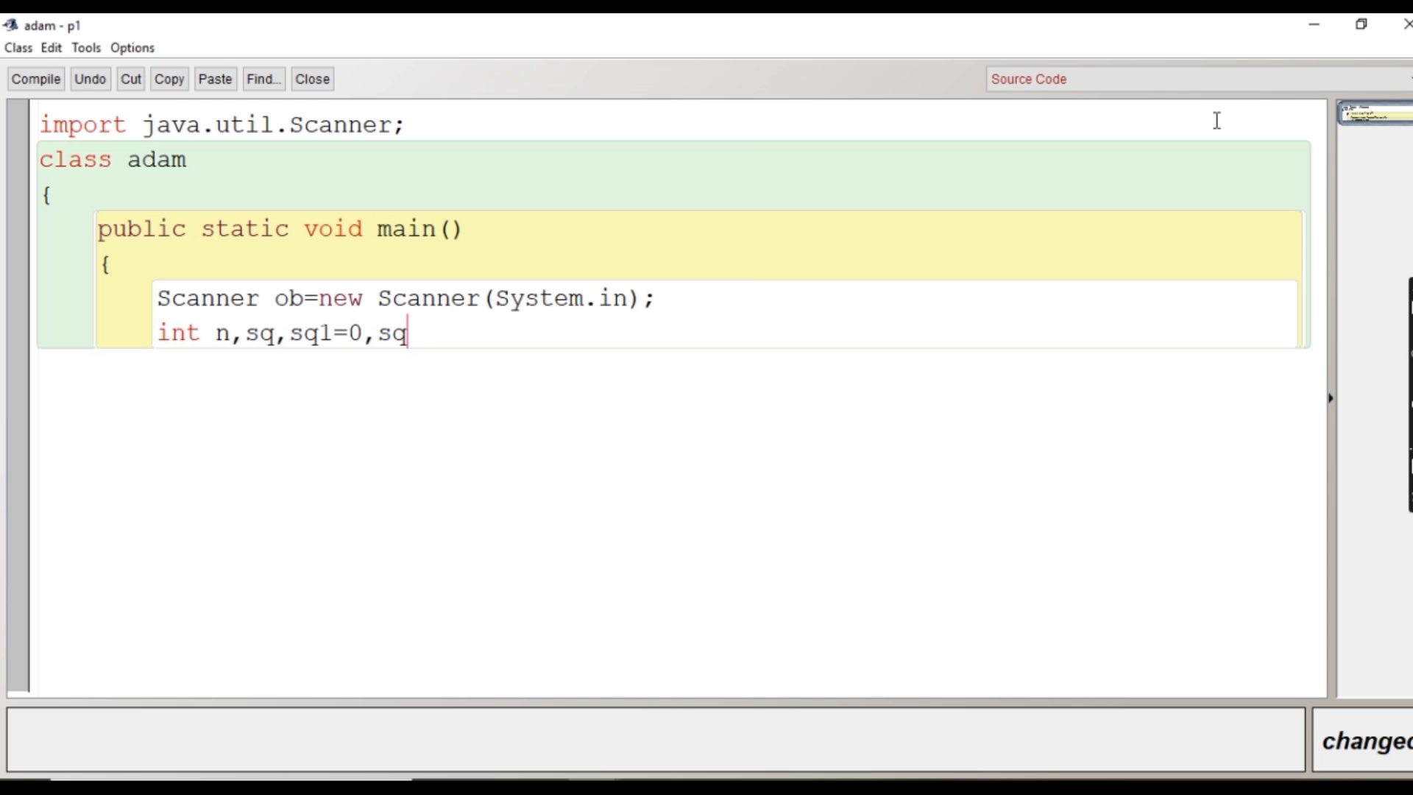
{"action": "type", "text": "2=0"}
{"action": "type", "text": ";"}
{"action": "key", "text": "Return"}
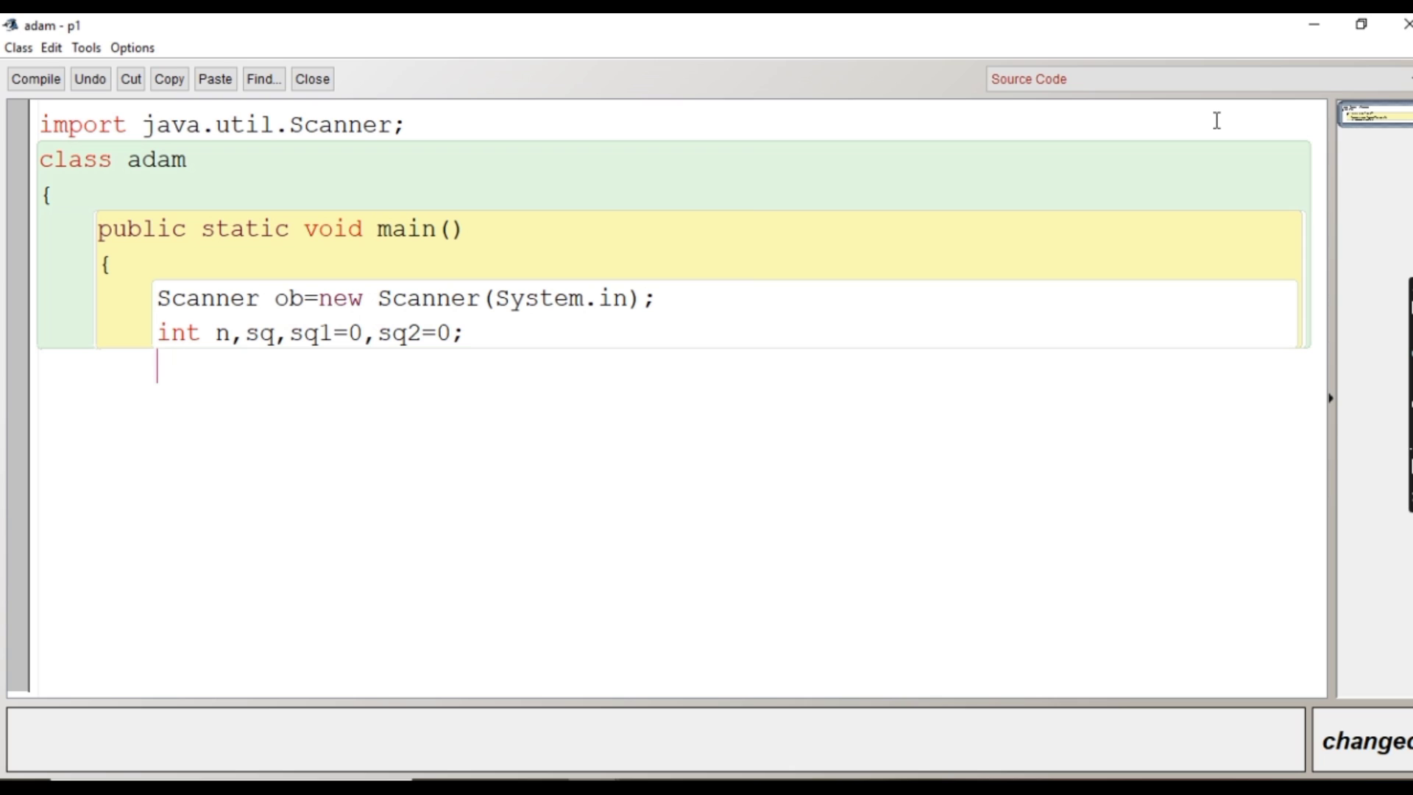
{"action": "type", "text": "System"}
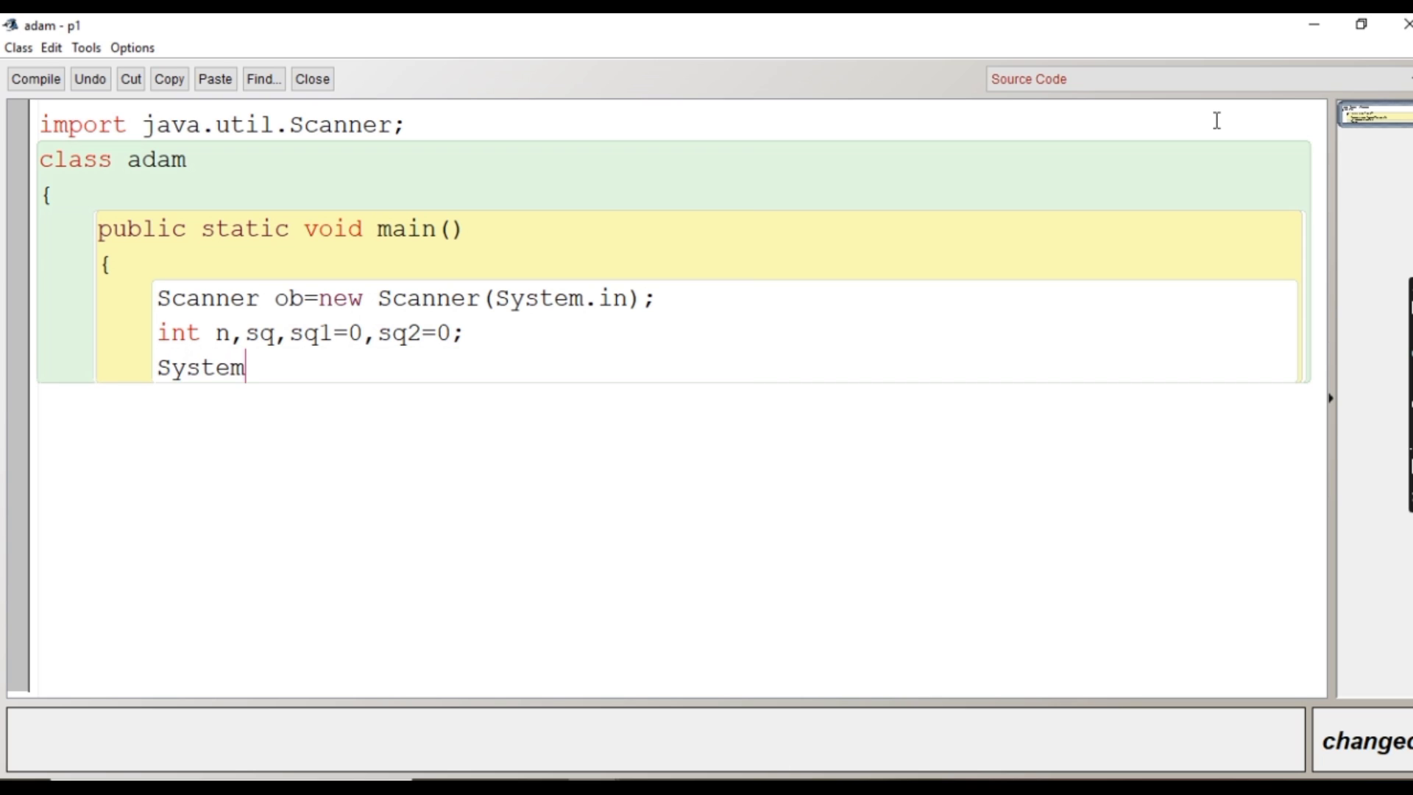
{"action": "type", "text": ".out.print"}
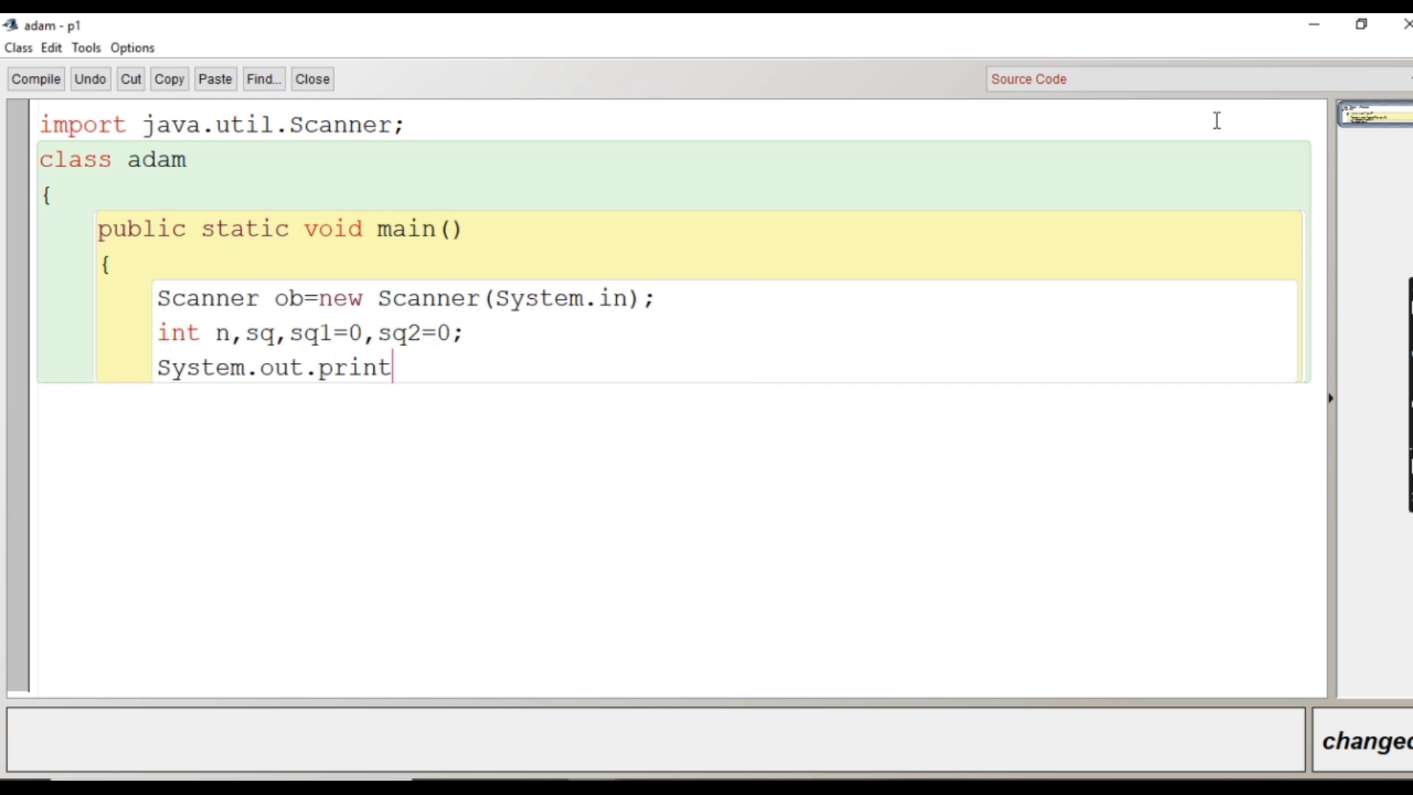
{"action": "type", "text": "ln("}
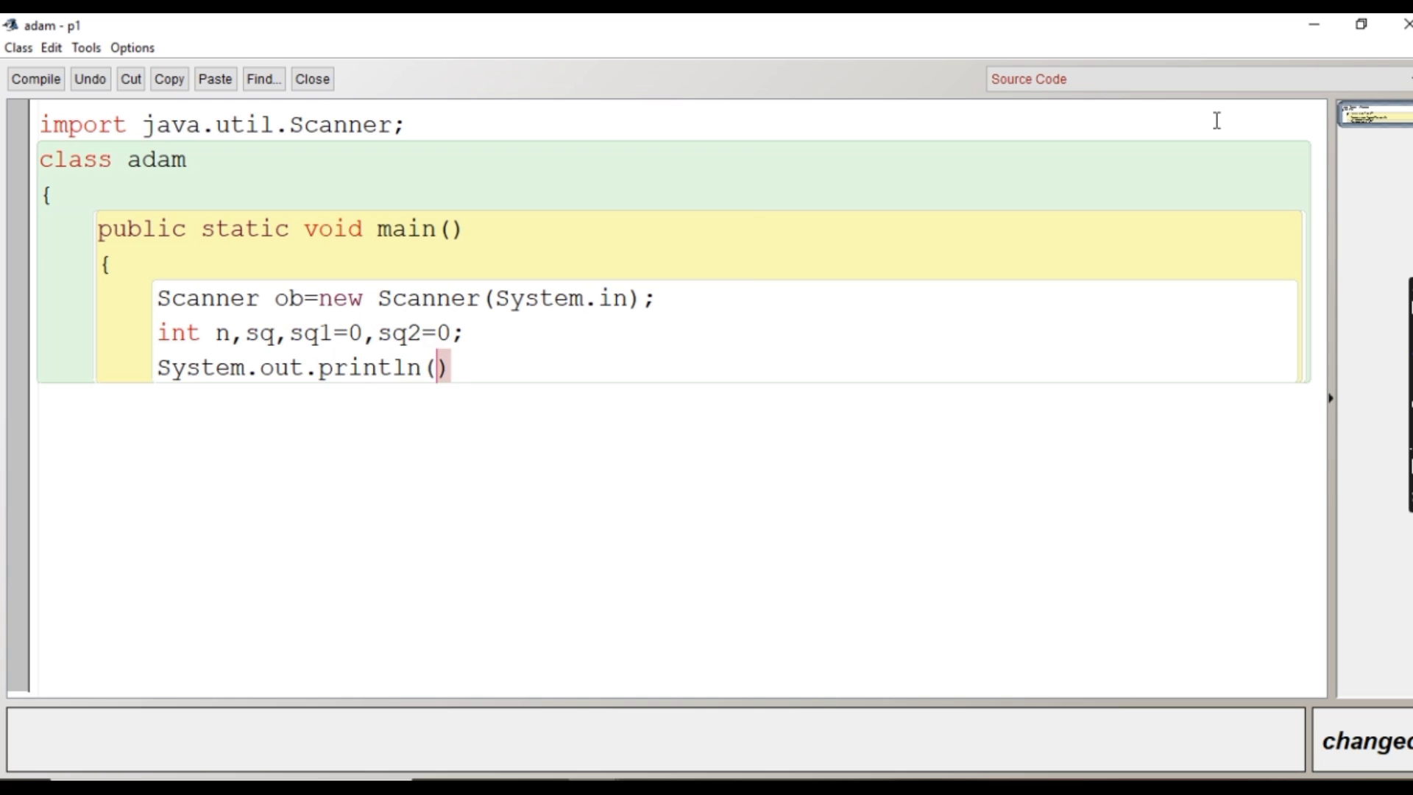
{"action": "type", "text": "\"\""}
Print 'Enter a number', then read it with 'n=ob.nextInt();'
{"action": "key", "text": "Left"}
{"action": "type", "text": "Enter"}
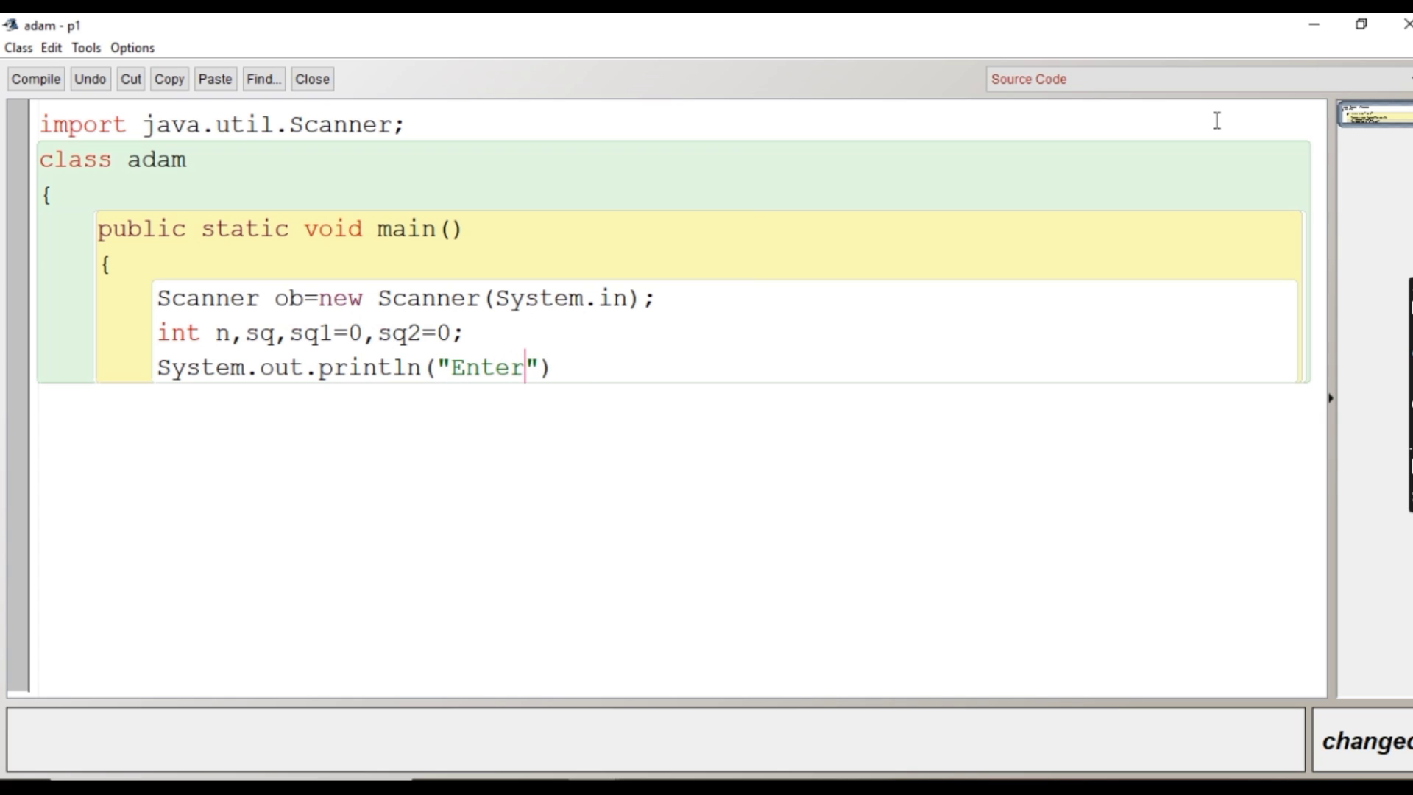
{"action": "type", "text": " a number"}
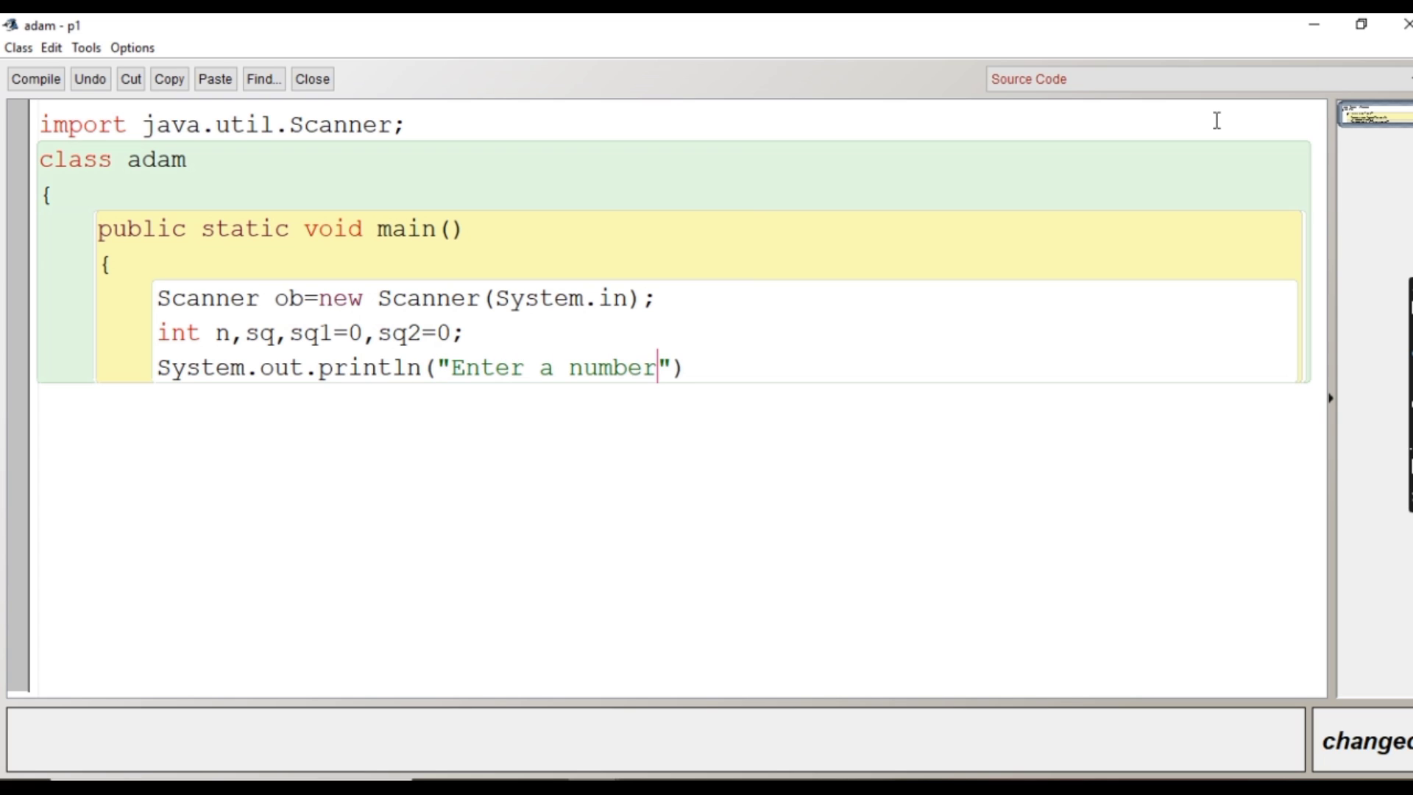
{"action": "key", "text": "Right"}
{"action": "key", "text": "Right"}
{"action": "type", "text": ";"}
{"action": "key", "text": "Return"}
{"action": "type", "text": "n-"}
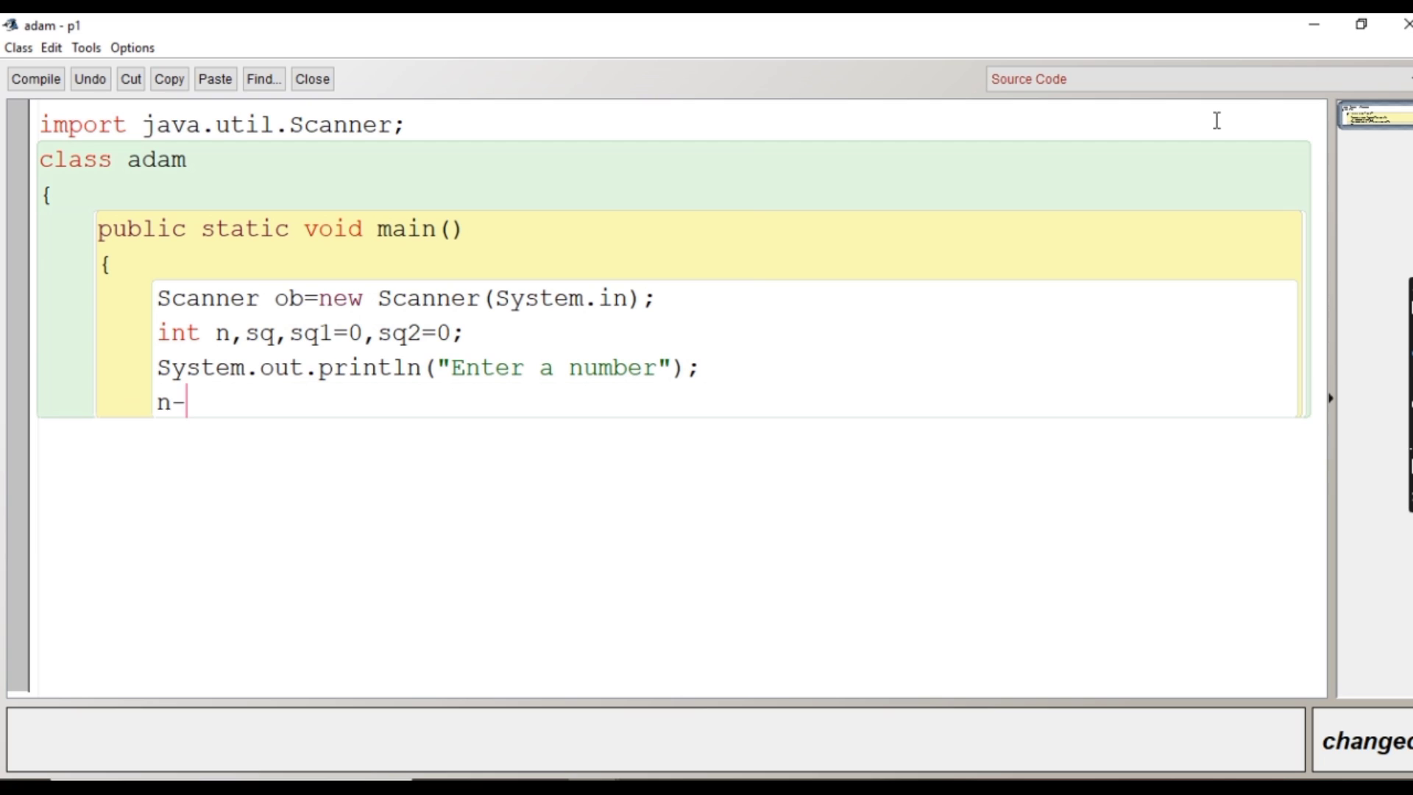
{"action": "key", "text": "BackSpace"}
{"action": "type", "text": "=ob."}
{"action": "type", "text": "nextInt"}
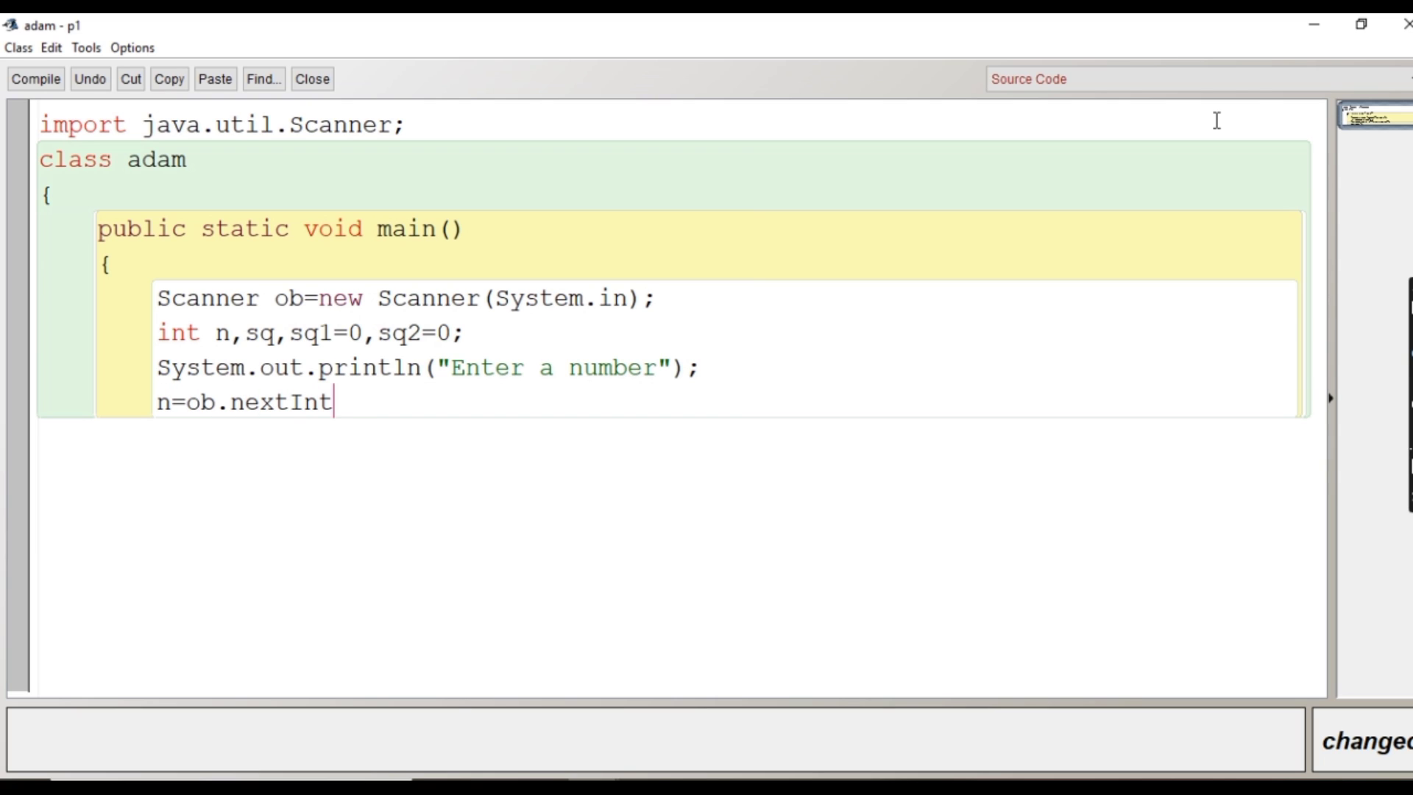
{"action": "type", "text": "();"}
{"action": "key", "text": "Return"}
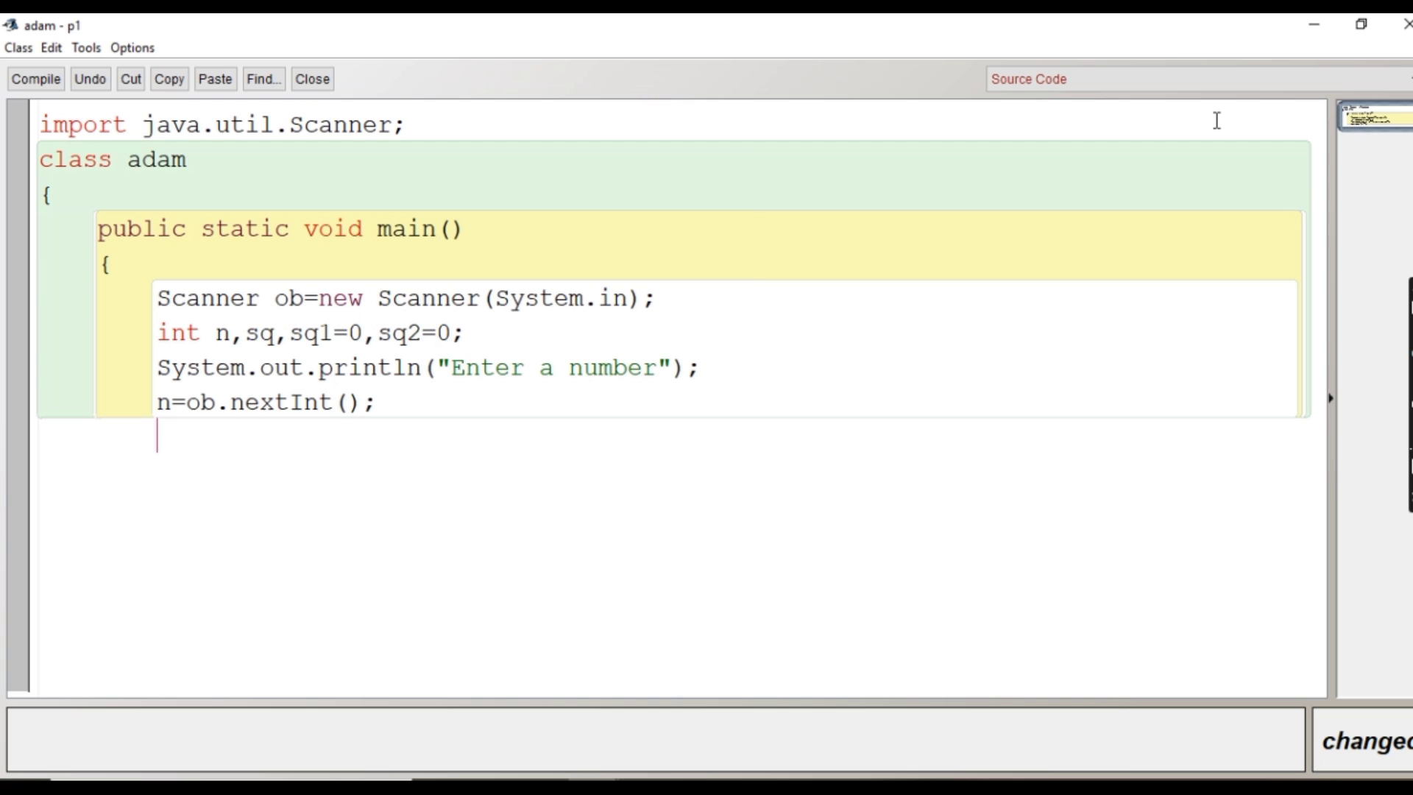
{"action": "type", "text": "sq=n*"}
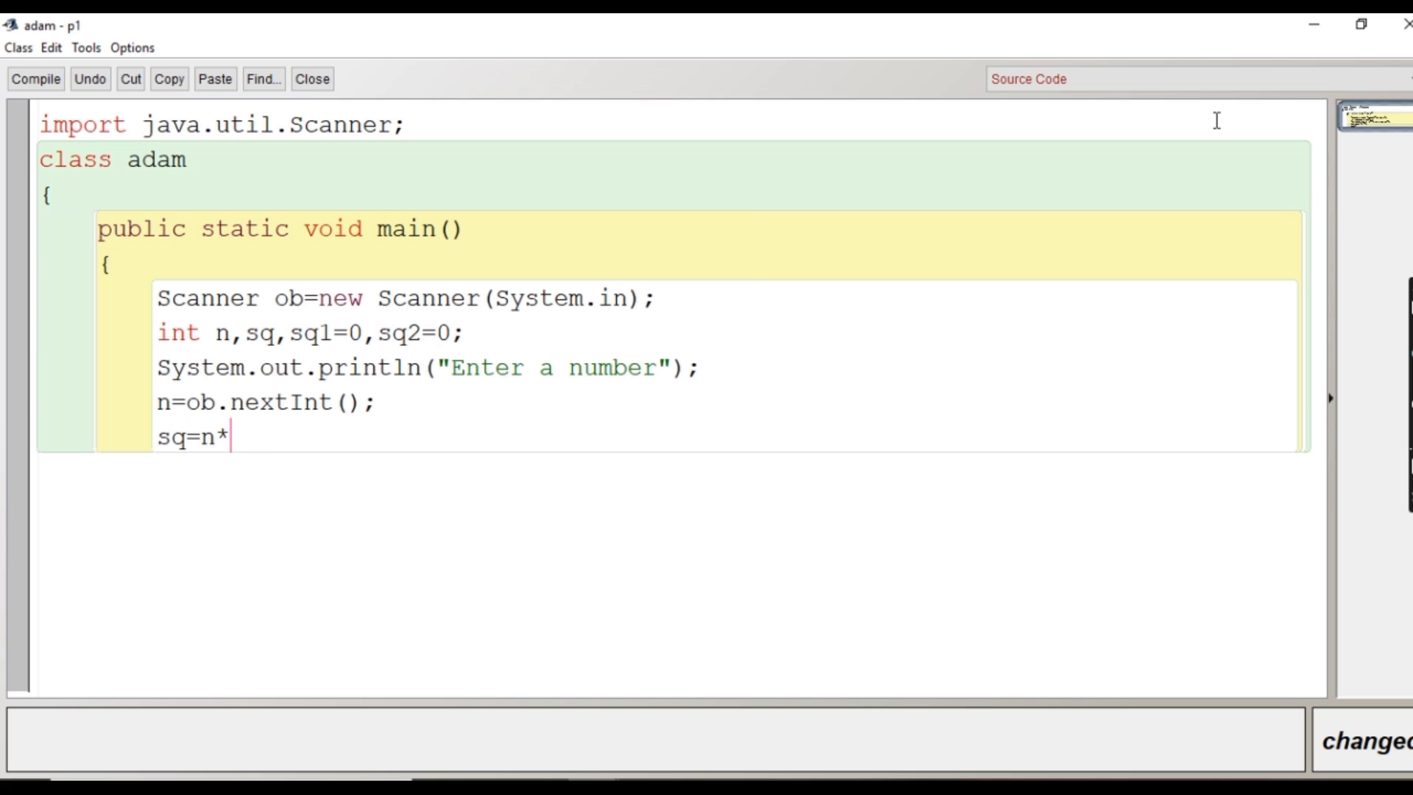
{"action": "type", "text": "n;"}
Add 'sq=n*n;' and a 'while(sq>0)' loop with d=sq%10, sq1=sq1*10+d, sq=sq/10
{"action": "key", "text": "Return"}
{"action": "type", "text": "w"}
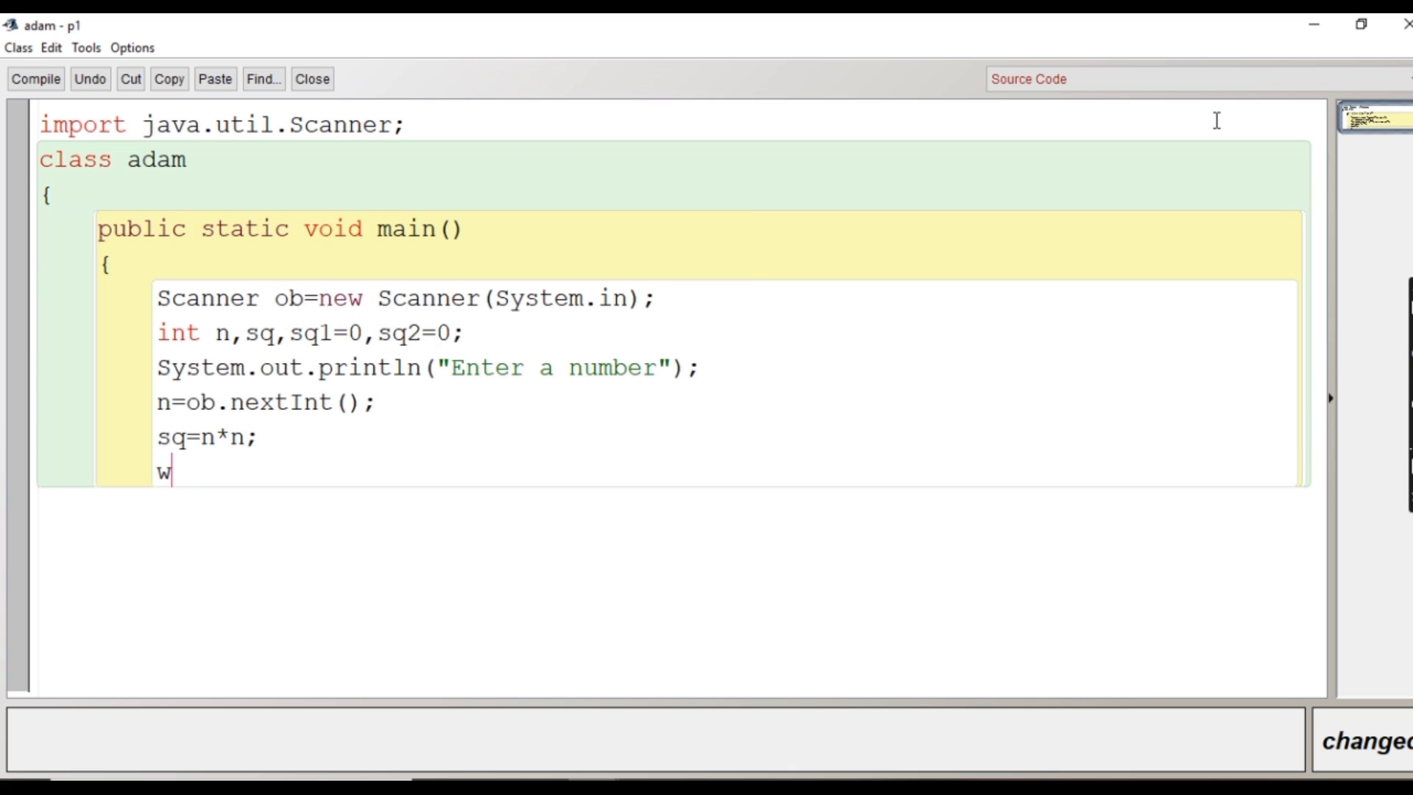
{"action": "type", "text": "hile()"}
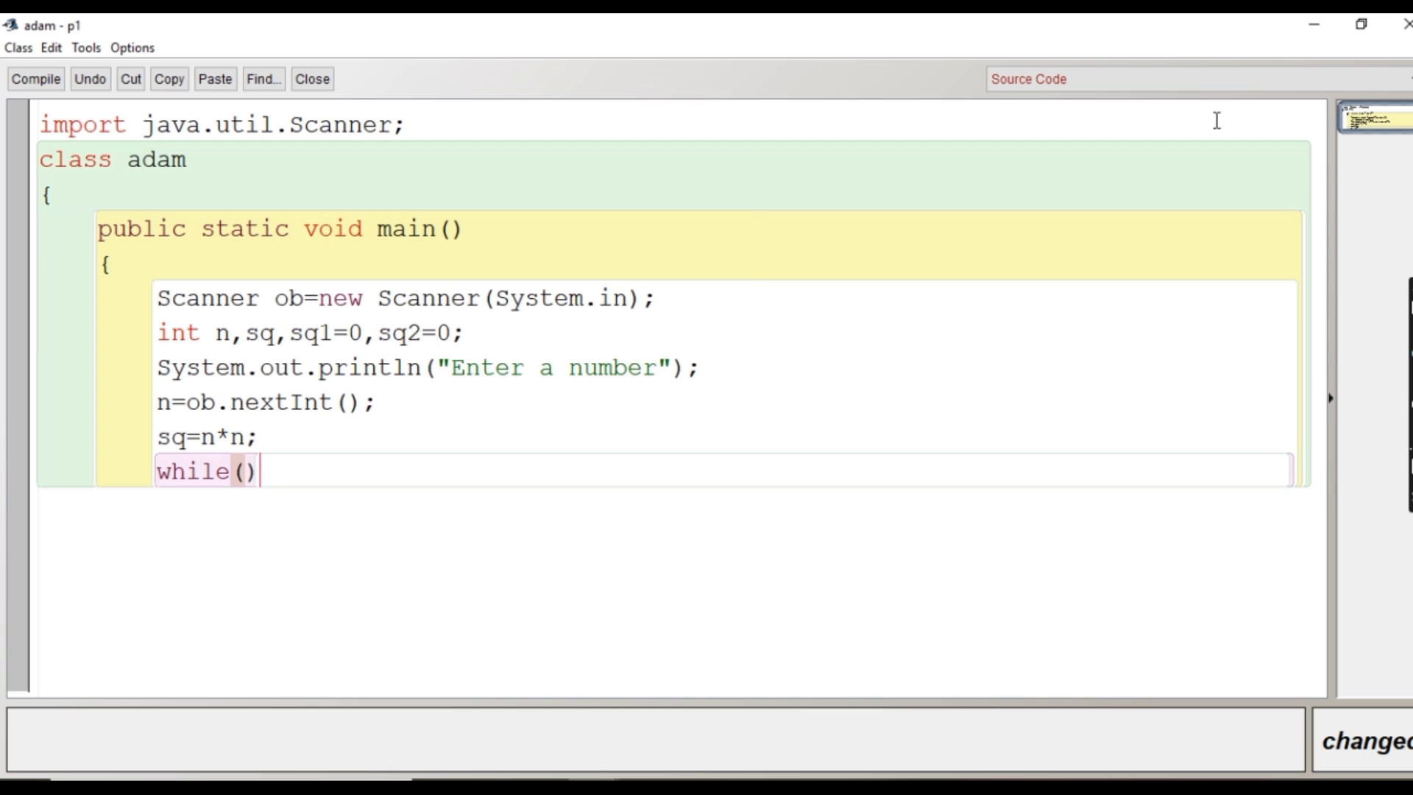
{"action": "key", "text": "Left"}
{"action": "type", "text": "sq"}
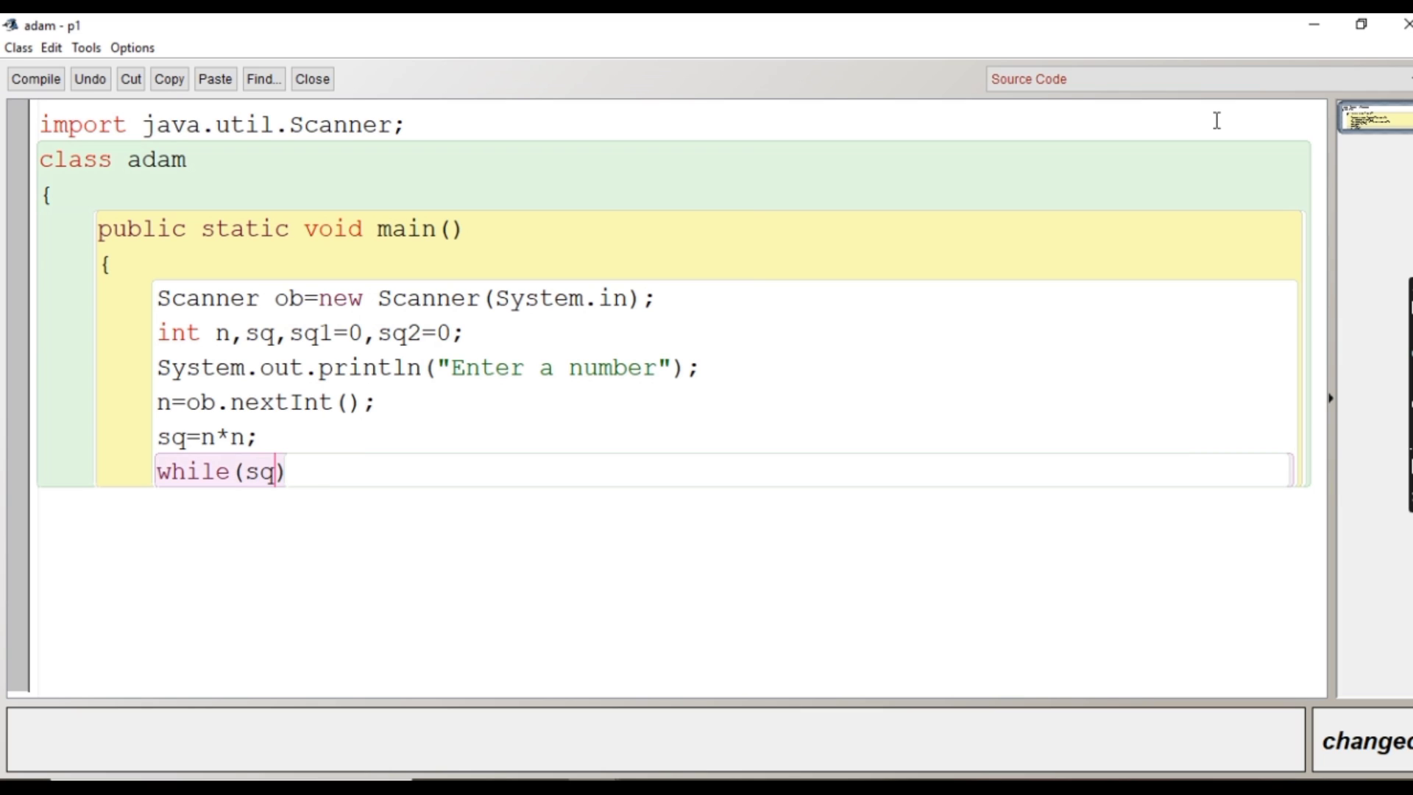
{"action": "type", "text": ">0"}
{"action": "key", "text": "Right"}
{"action": "key", "text": "Return"}
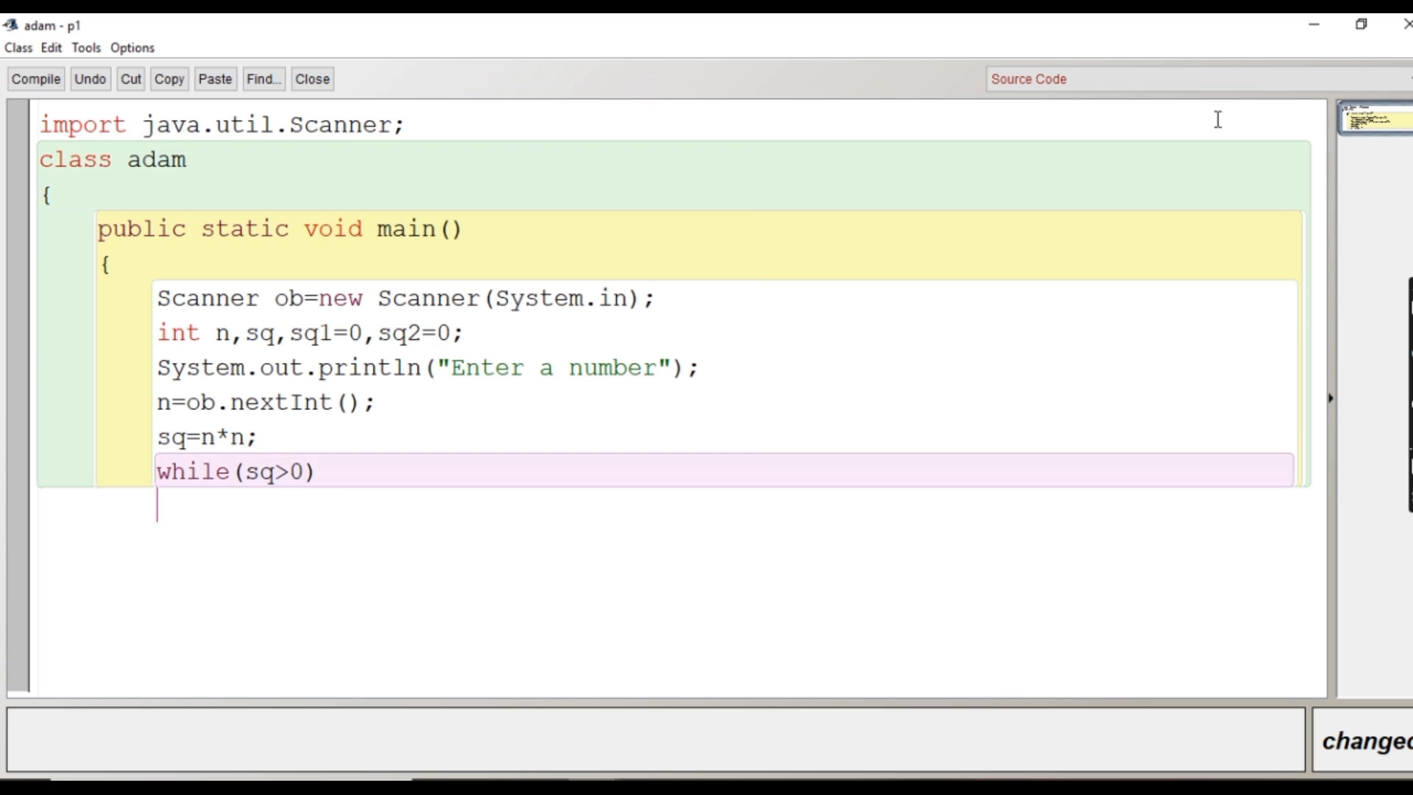
{"action": "type", "text": "{"}
{"action": "key", "text": "Return"}
{"action": "type", "text": "int s"}
{"action": "key", "text": "BackSpace"}
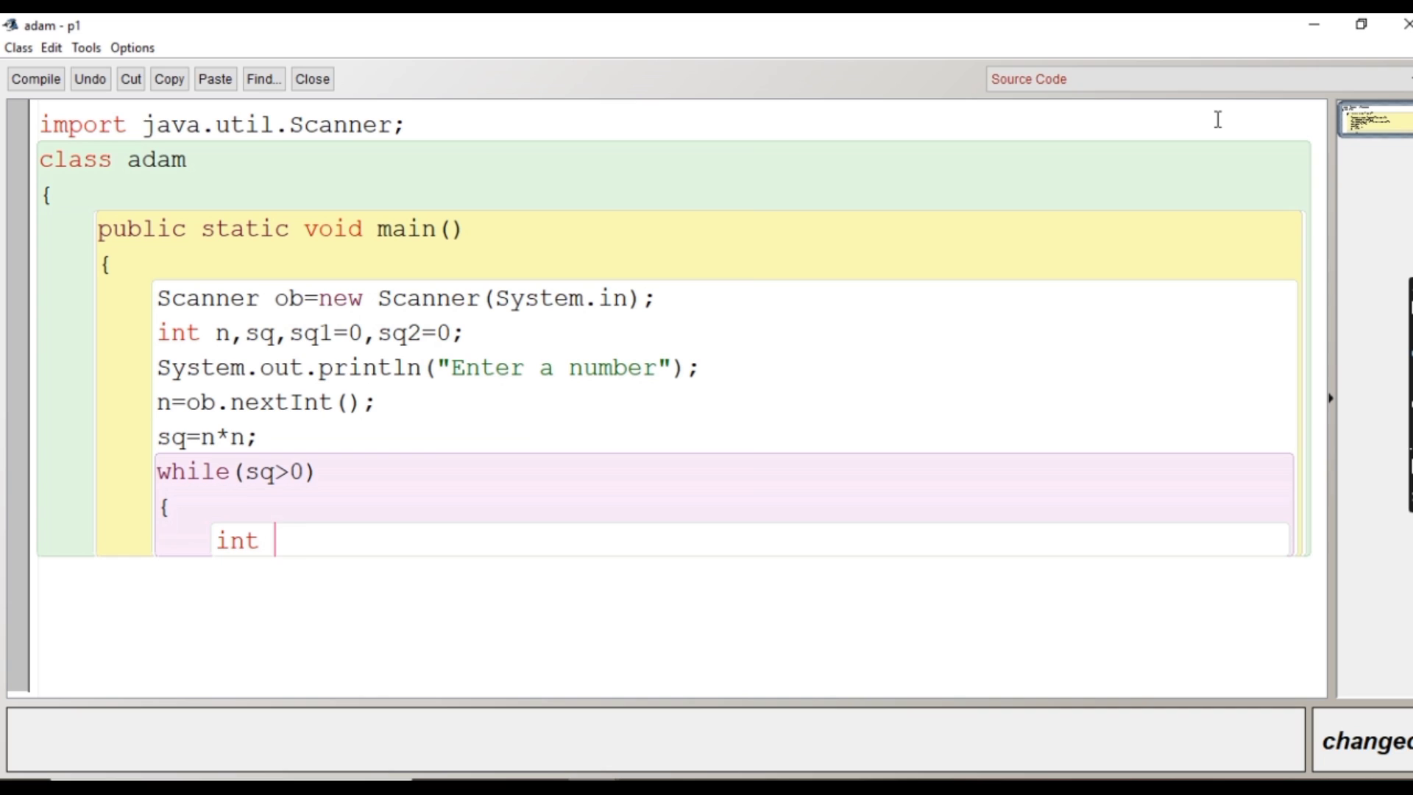
{"action": "type", "text": "d=sq"}
{"action": "type", "text": "%10;"}
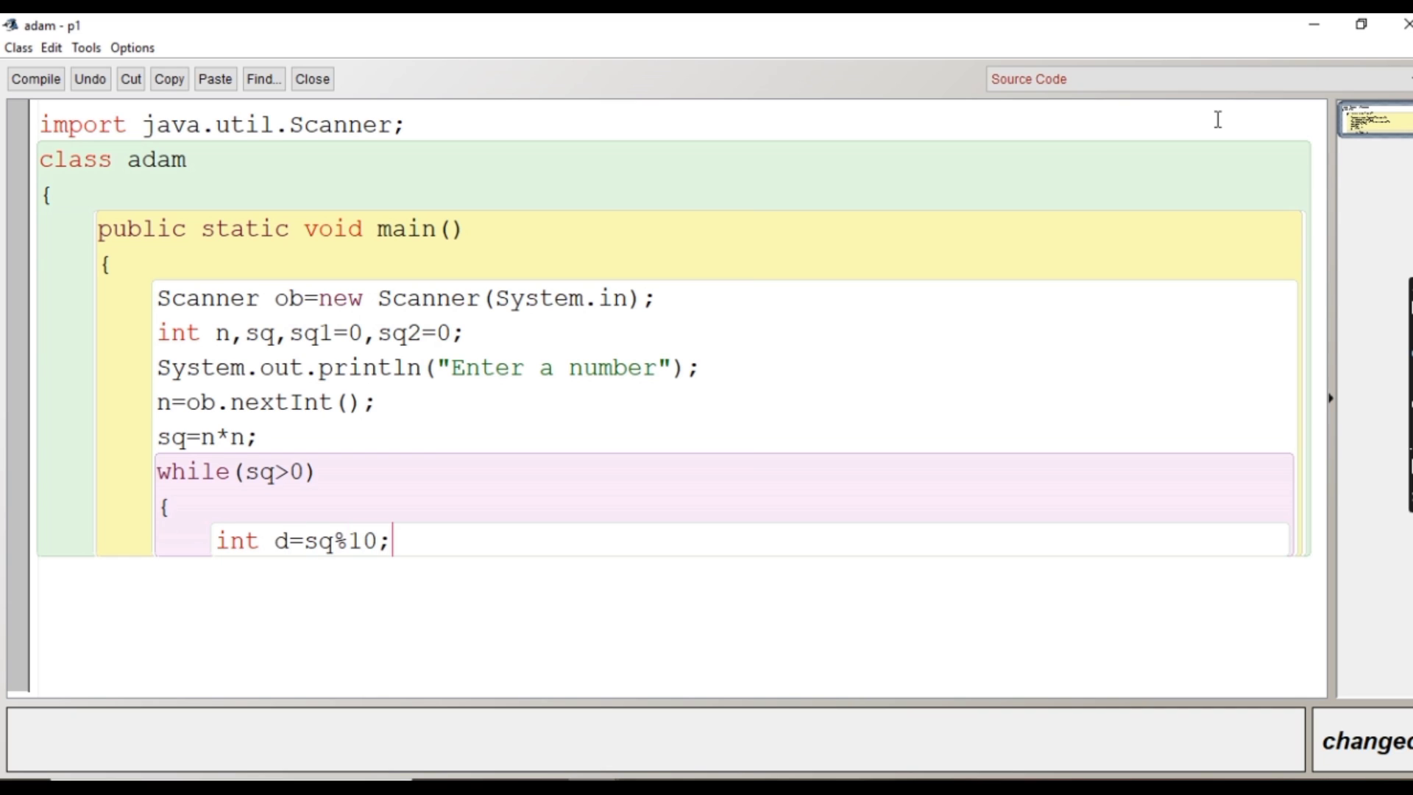
{"action": "key", "text": "Return"}
{"action": "type", "text": "s"}
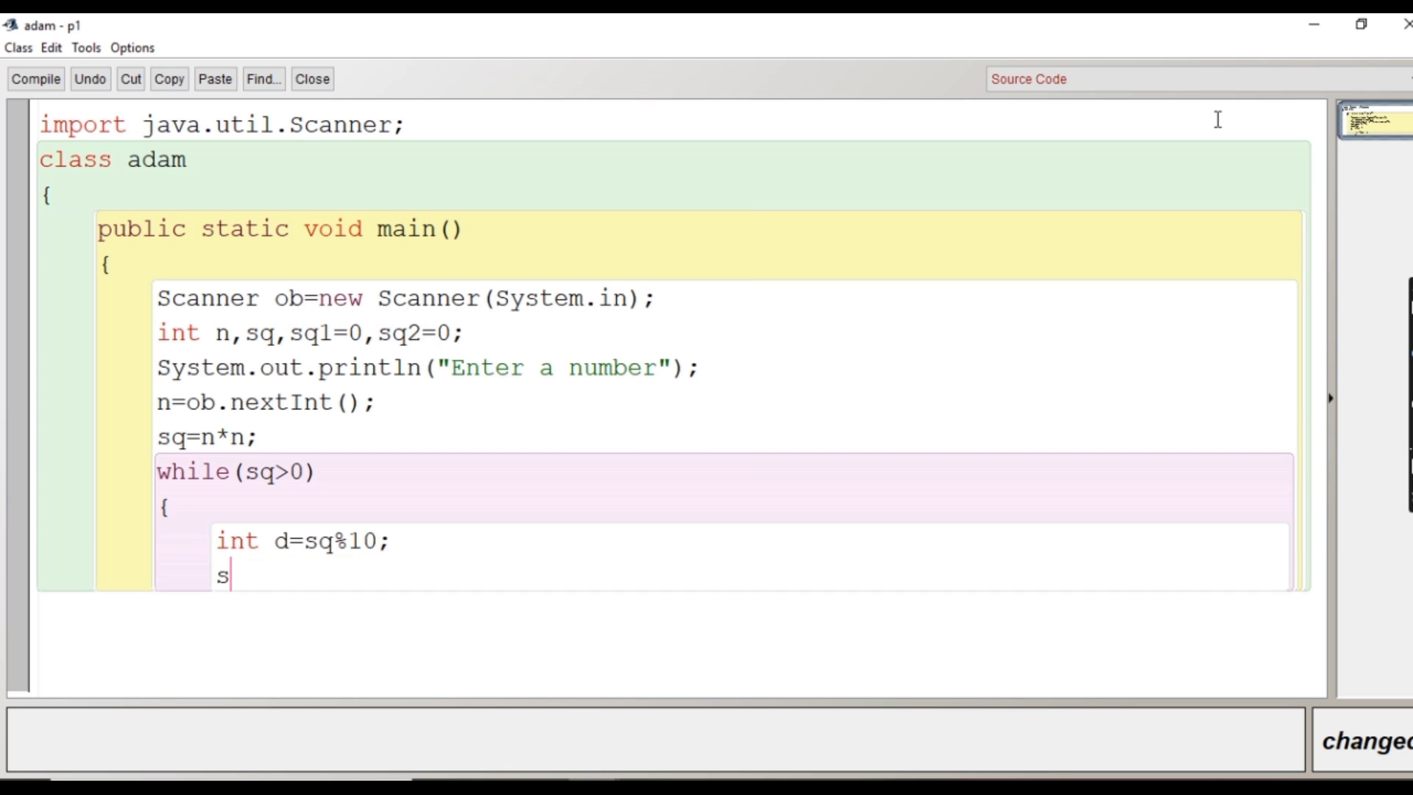
{"action": "type", "text": "q1="}
{"action": "type", "text": "sq1"}
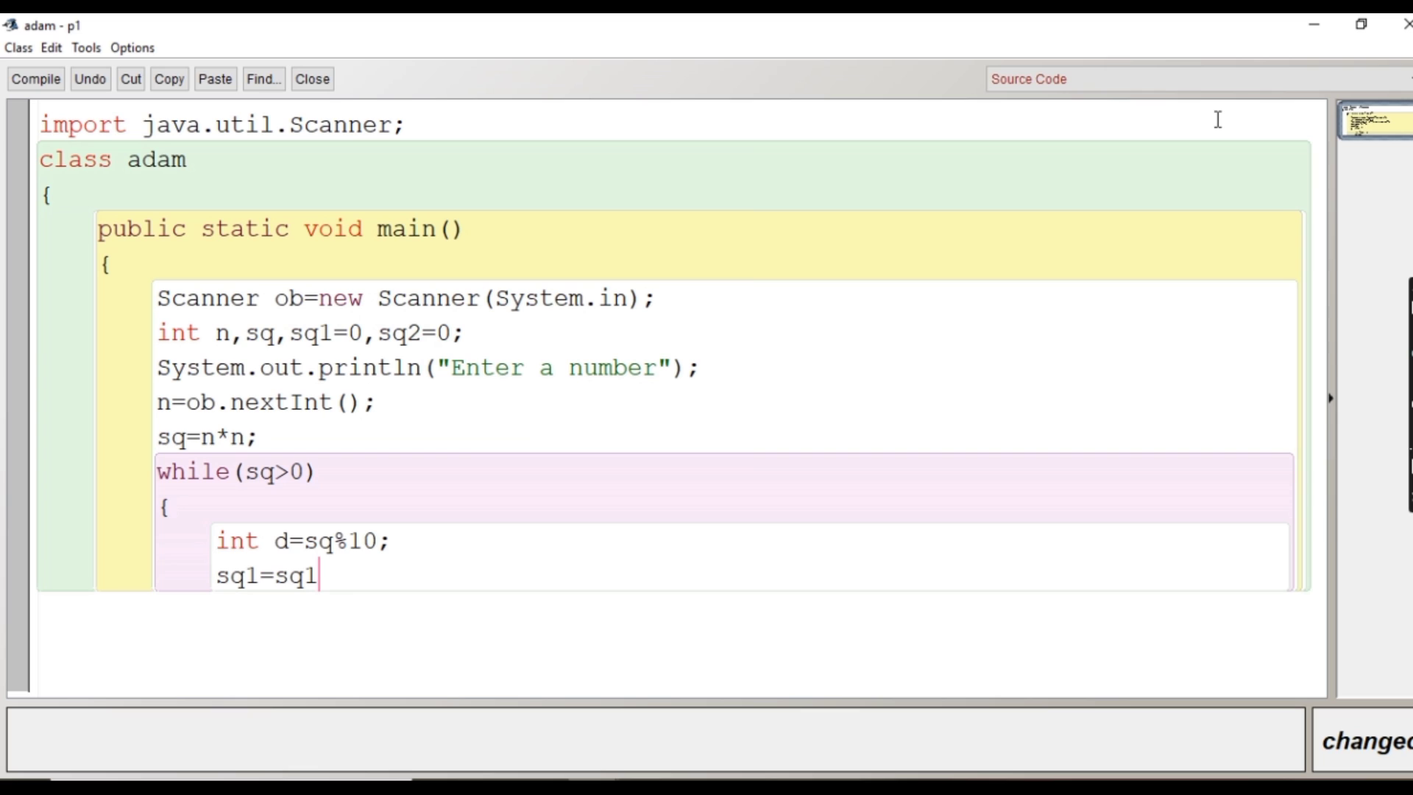
{"action": "type", "text": "*10+d"}
{"action": "type", "text": ";"}
{"action": "key", "text": "Return"}
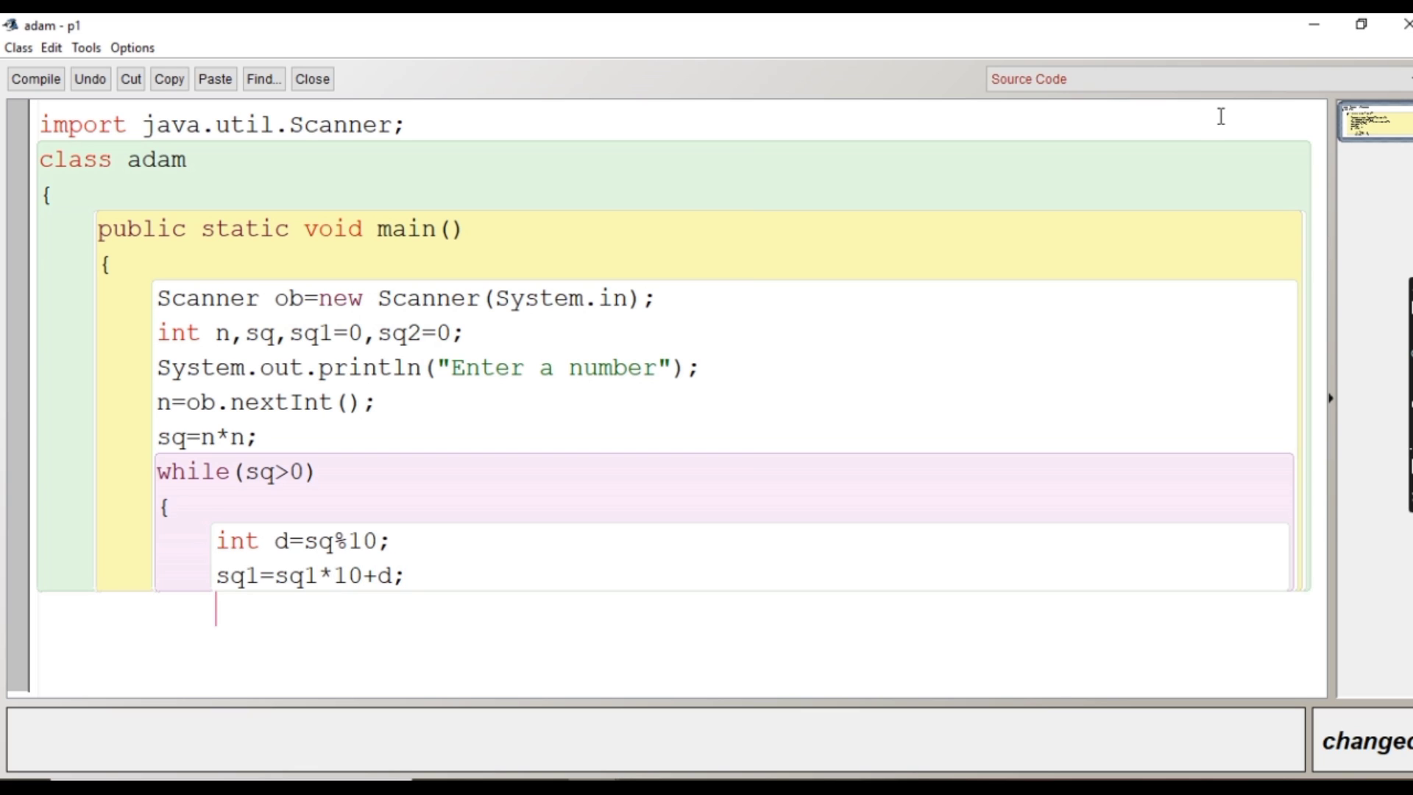
{"action": "type", "text": "s"}
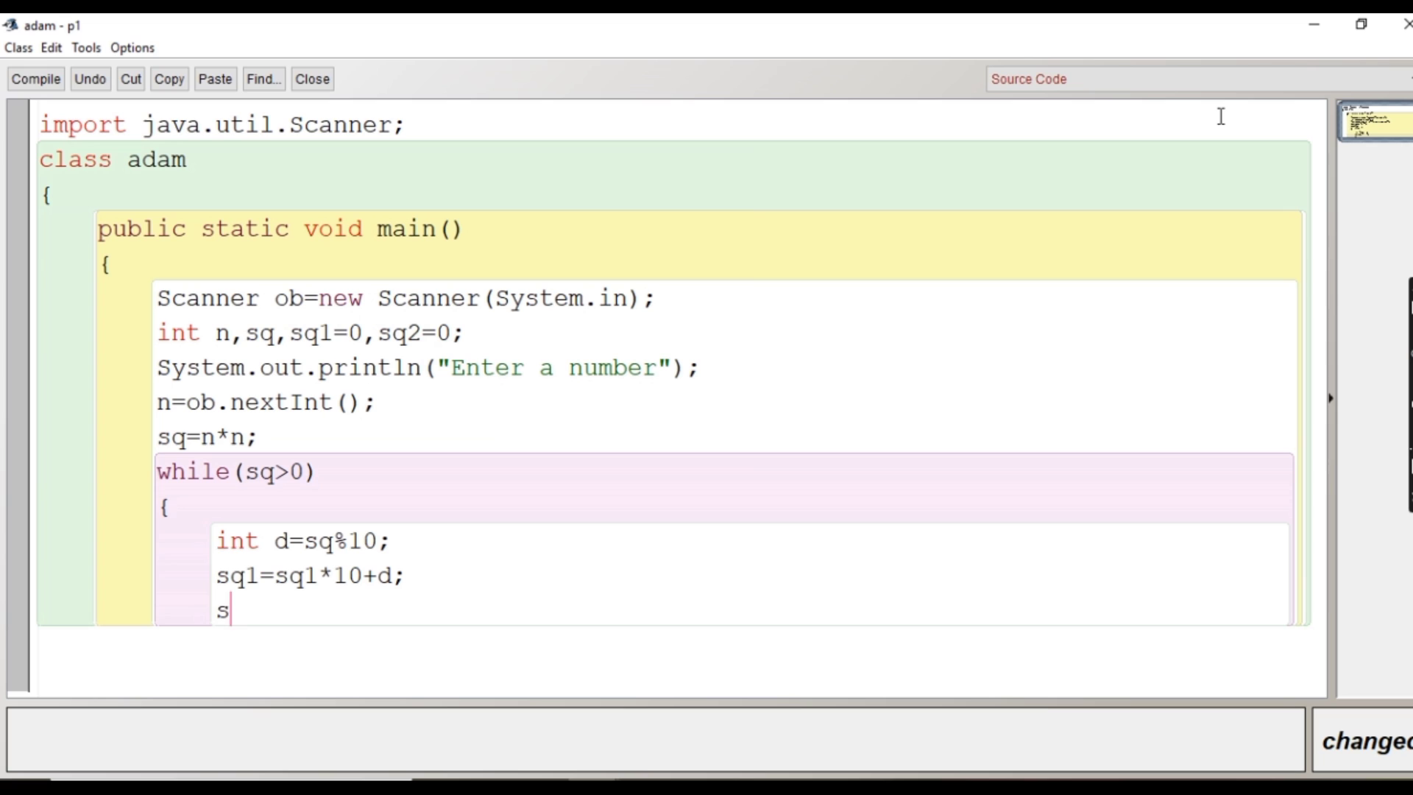
{"action": "type", "text": "q=sq/"}
{"action": "type", "text": "10;"}
{"action": "key", "text": "Return"}
{"action": "type", "text": "}"}
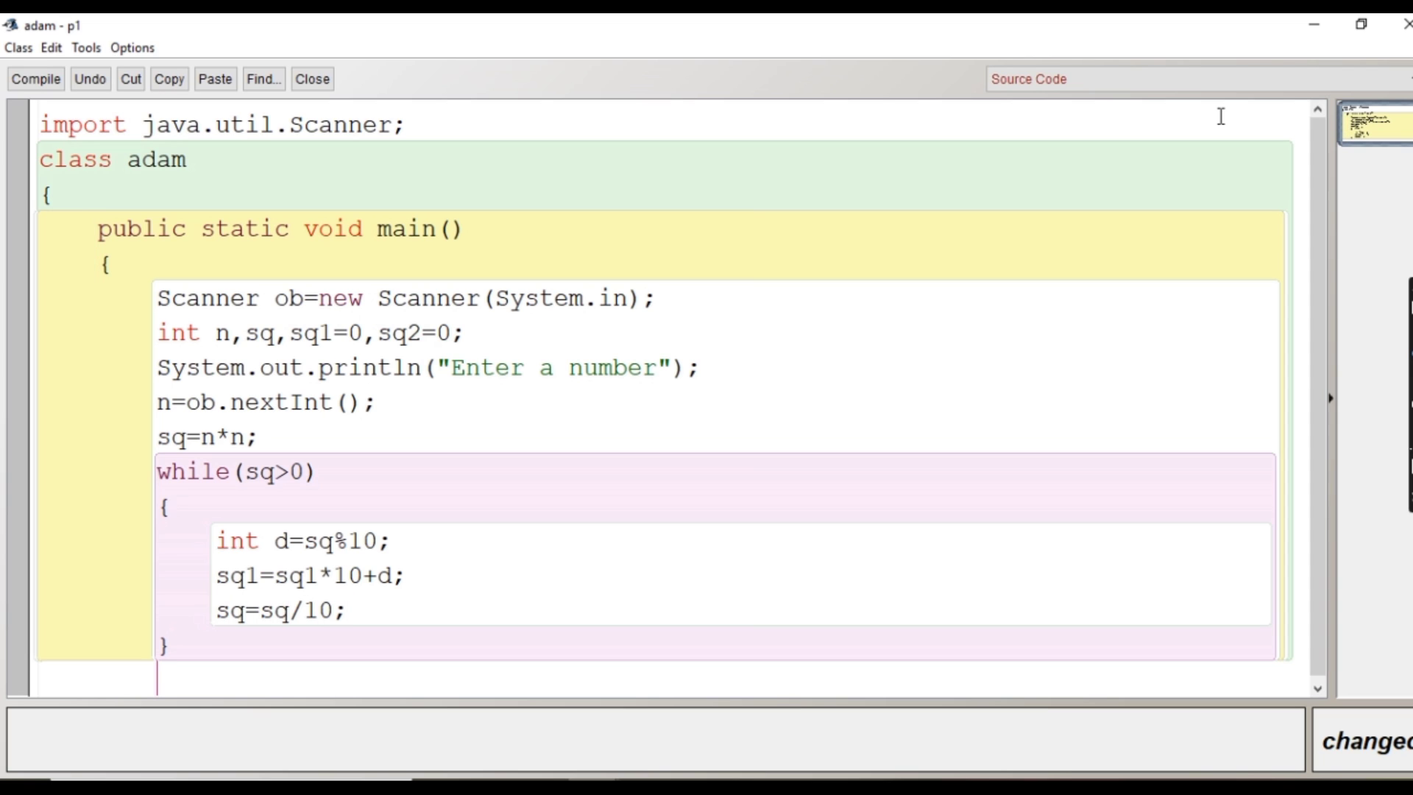
Duplicate the sq digit-reversing while loop below the original
{"action": "mouse_move", "coordinate": [192, 647]}
{"action": "left_mouse_down"}
{"action": "mouse_move", "coordinate": [156, 510]}
{"action": "mouse_move", "coordinate": [161, 476]}
{"action": "left_mouse_up"}
{"action": "key", "text": "ctrl+c"}
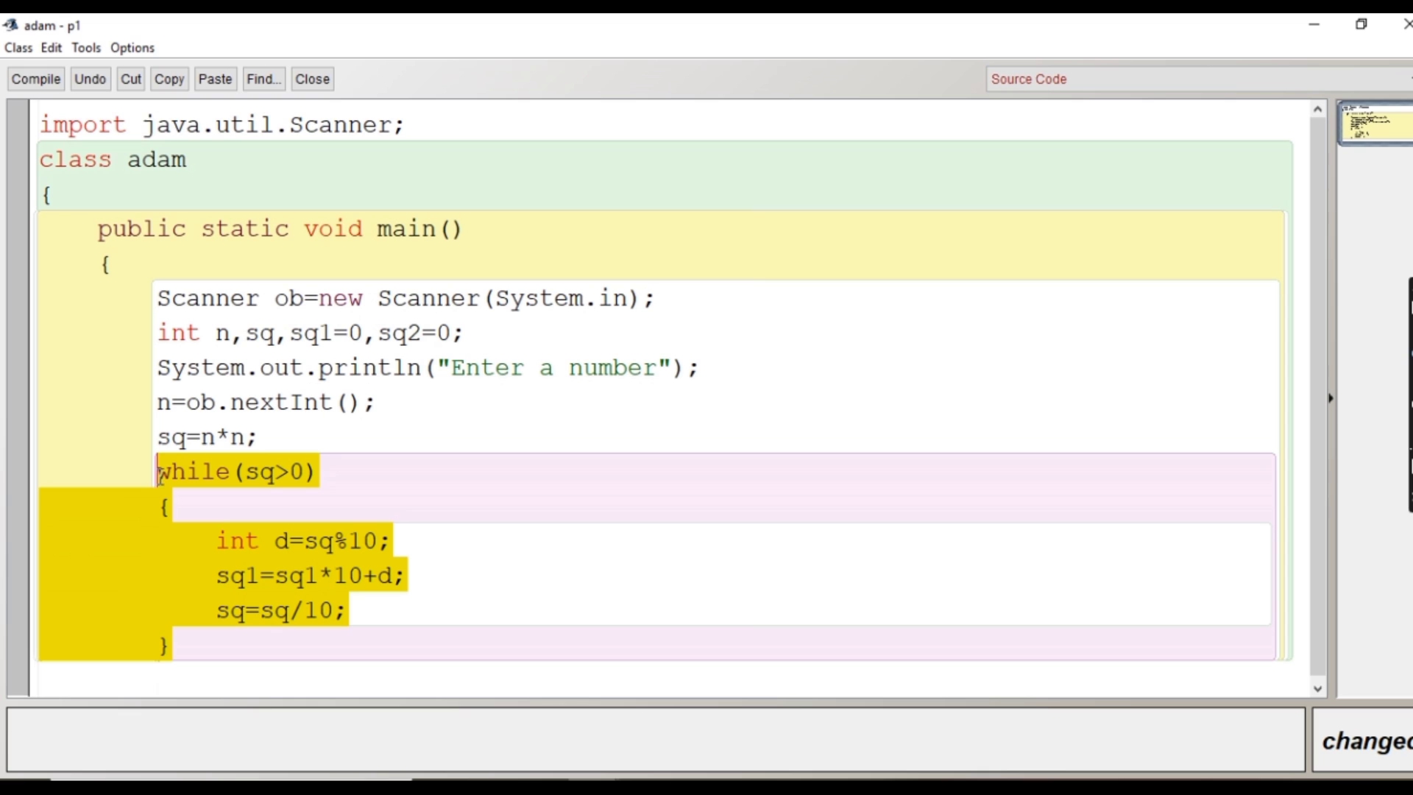
{"action": "left_click", "coordinate": [439, 615]}
{"action": "left_click", "coordinate": [291, 656]}
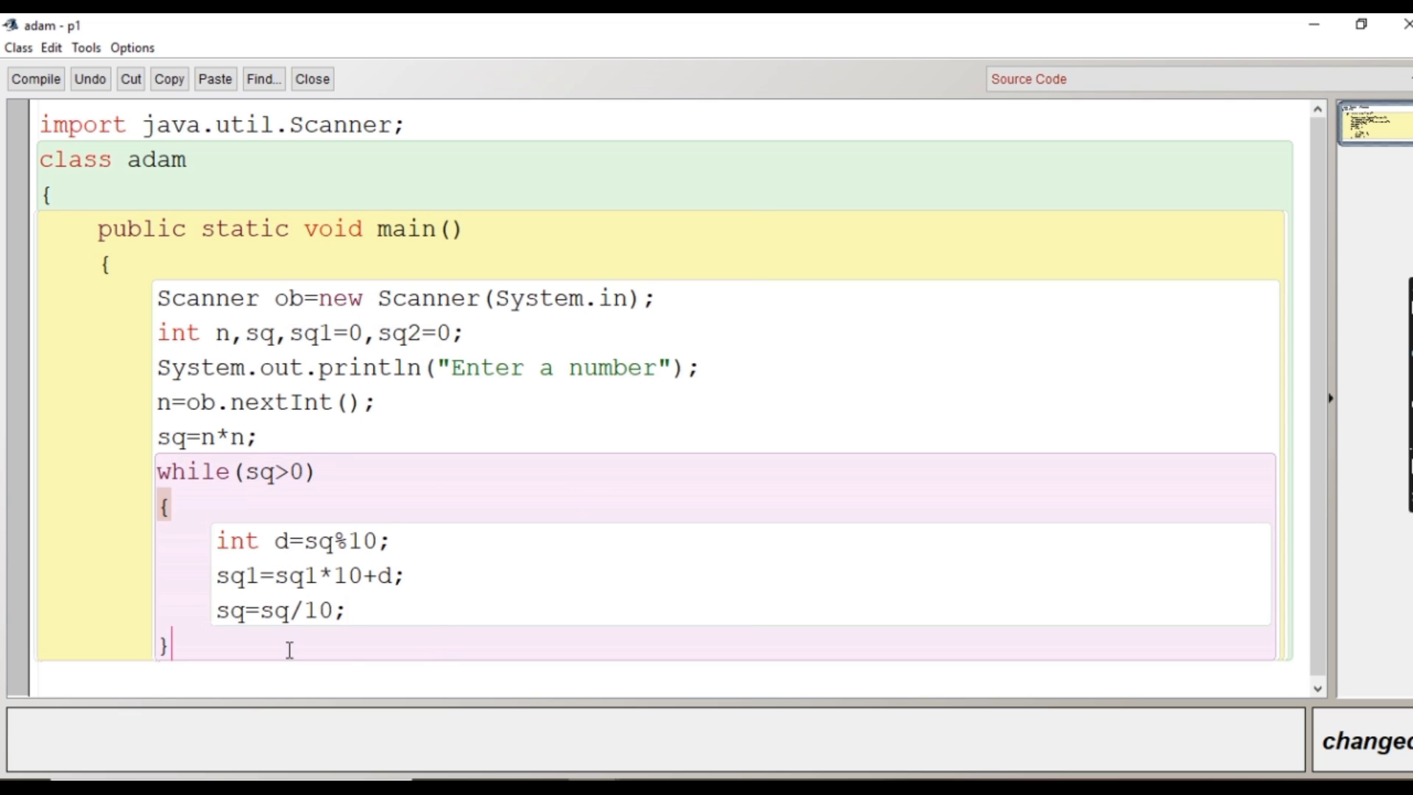
{"action": "key", "text": "Return"}
{"action": "key", "text": "ctrl+v"}
Change the copy to 'while(n>0)', 'int d=n%10' and 'sq2=sq2*10+d'
{"action": "left_click", "coordinate": [275, 508]}
{"action": "key", "text": "BackSpace"}
{"action": "key", "text": "BackSpace"}
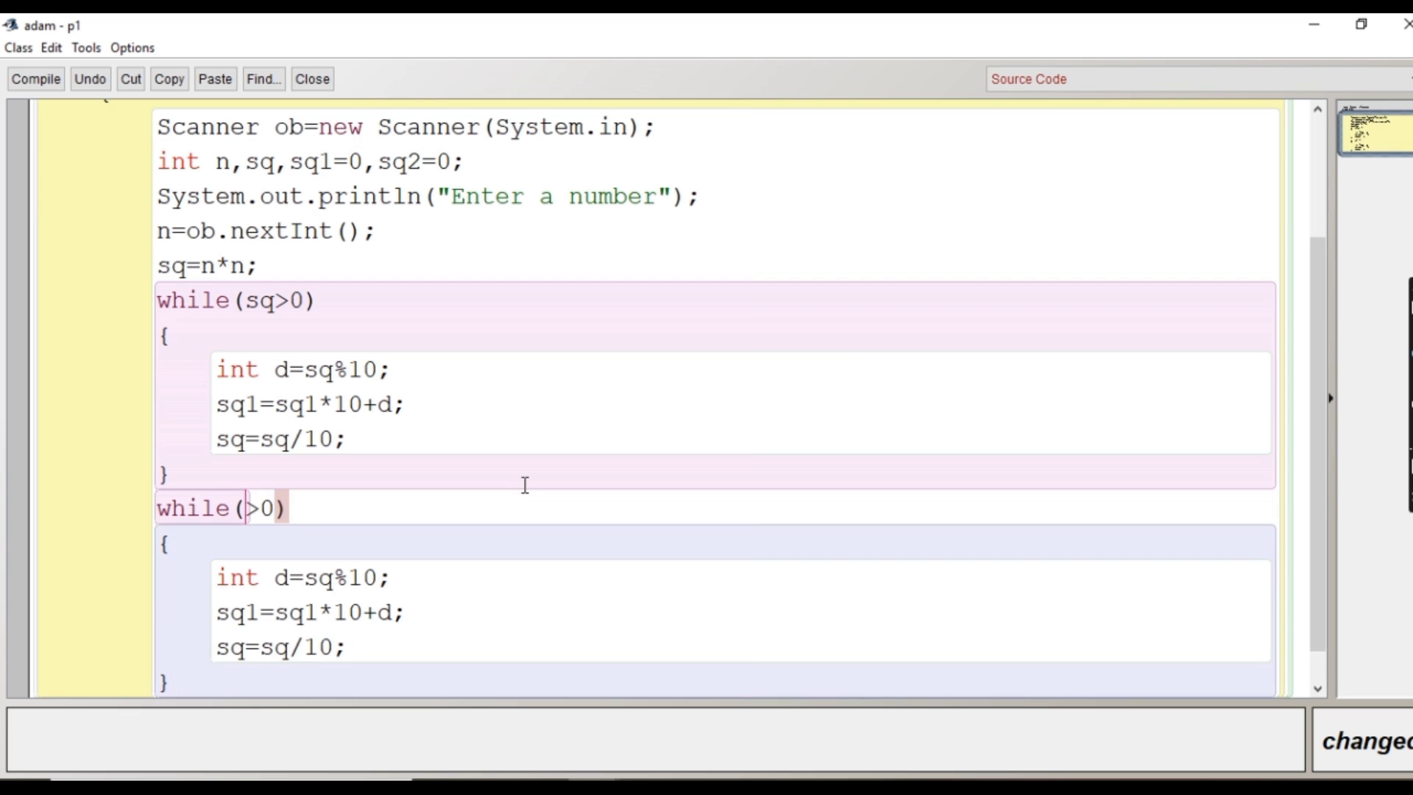
{"action": "type", "text": "n"}
{"action": "left_click", "coordinate": [333, 579]}
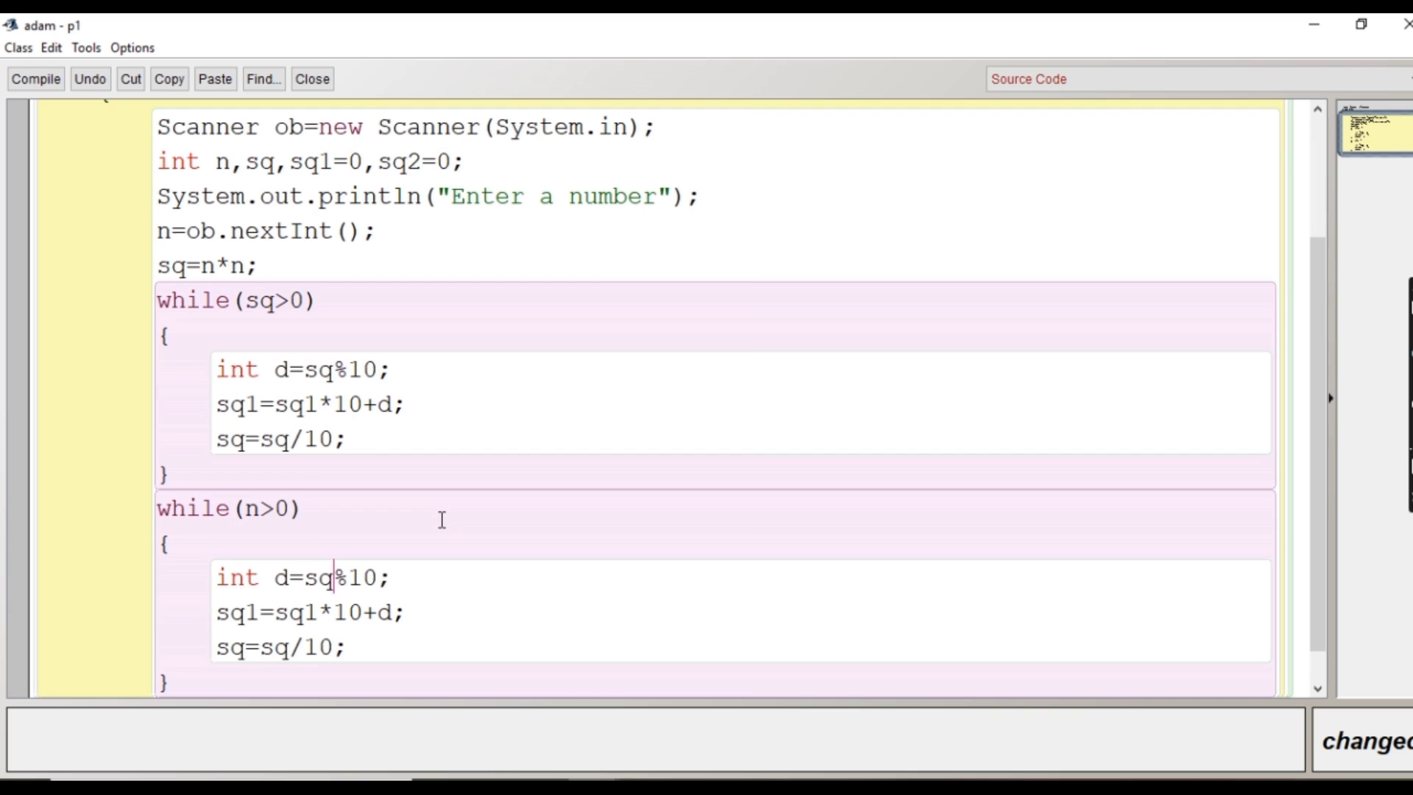
{"action": "key", "text": "BackSpace"}
{"action": "key", "text": "BackSpace"}
{"action": "type", "text": "n"}
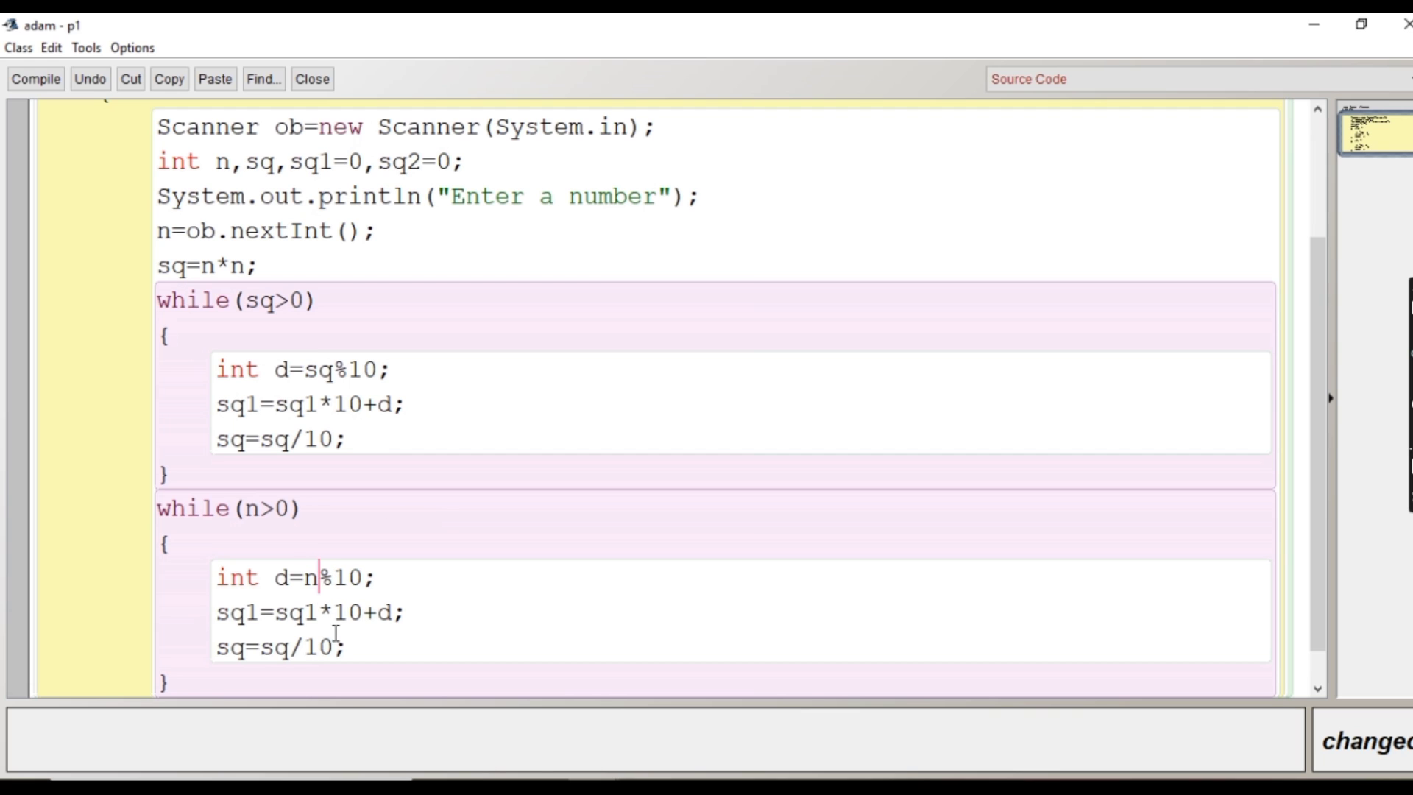
{"action": "left_click", "coordinate": [261, 612]}
{"action": "key", "text": "BackSpace"}
{"action": "type", "text": "2"}
{"action": "left_click", "coordinate": [319, 611]}
{"action": "key", "text": "BackSpace"}
{"action": "type", "text": "2"}
Change the copy's division line to 'n=n/10'
{"action": "double_click", "coordinate": [290, 647]}
{"action": "key", "text": "BackSpace"}
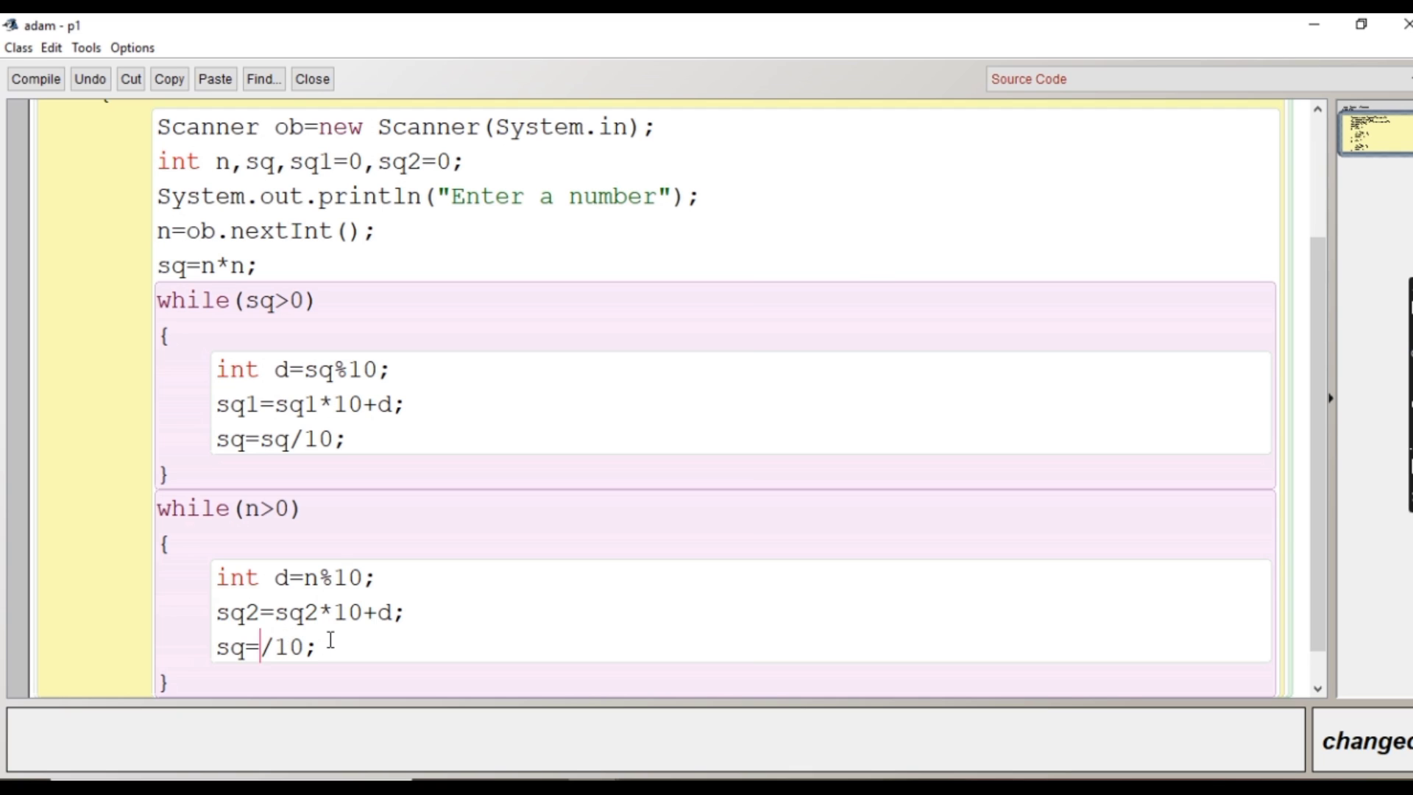
{"action": "type", "text": "n"}
{"action": "key", "text": "Left"}
{"action": "key", "text": "Left"}
{"action": "key", "text": "BackSpace"}
{"action": "key", "text": "BackSpace"}
{"action": "type", "text": "n"}
{"action": "scroll", "coordinate": [308, 642], "scroll_direction": "down", "scroll_amount": 1}
{"action": "left_click", "coordinate": [216, 652]}
{"action": "key", "text": "Return"}
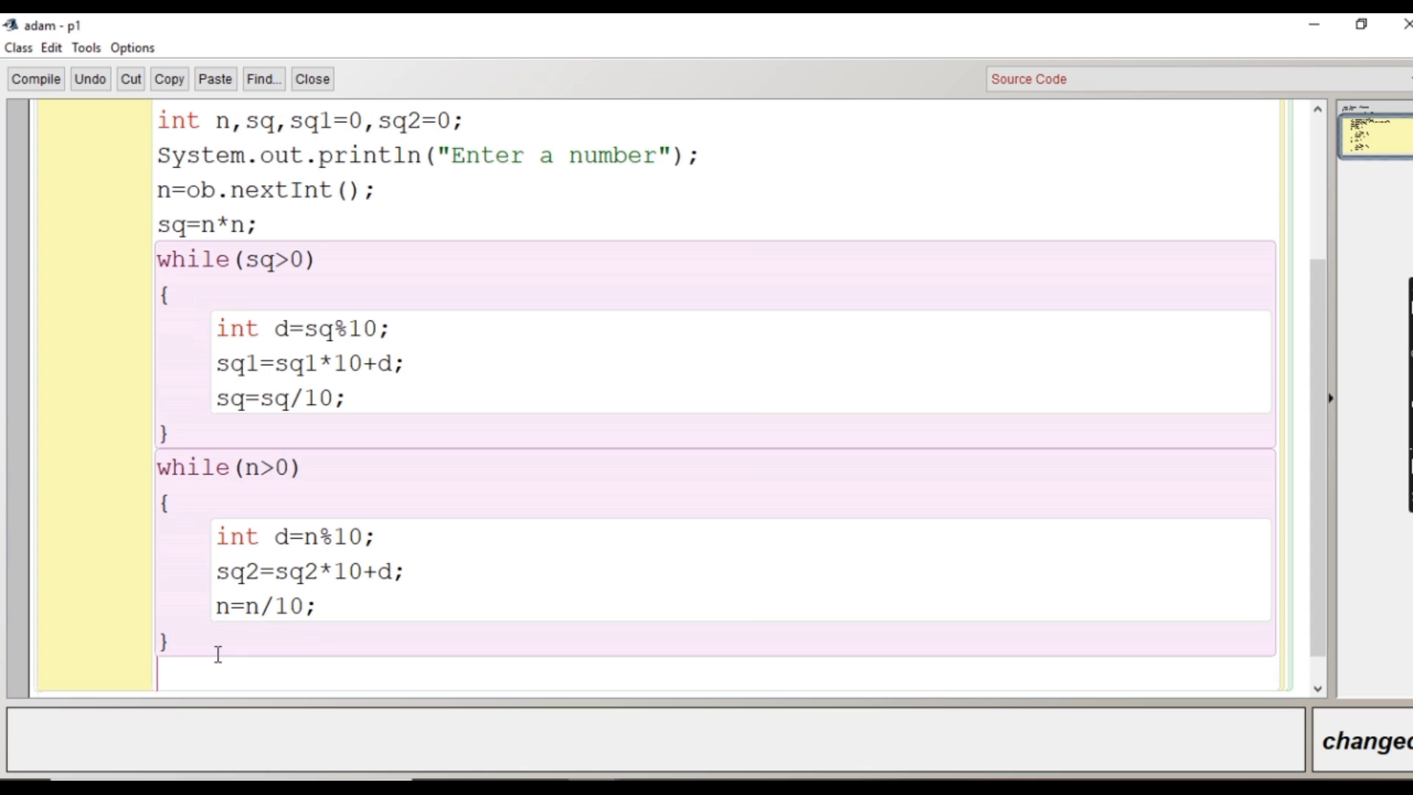
{"action": "type", "text": "sq"}
{"action": "type", "text": "=sq"}
Add 'sq2=sq2*sq2;' below the second loop
{"action": "key", "text": "BackSpace"}
{"action": "key", "text": "BackSpace"}
{"action": "key", "text": "BackSpace"}
{"action": "type", "text": "2=sq2-s"}
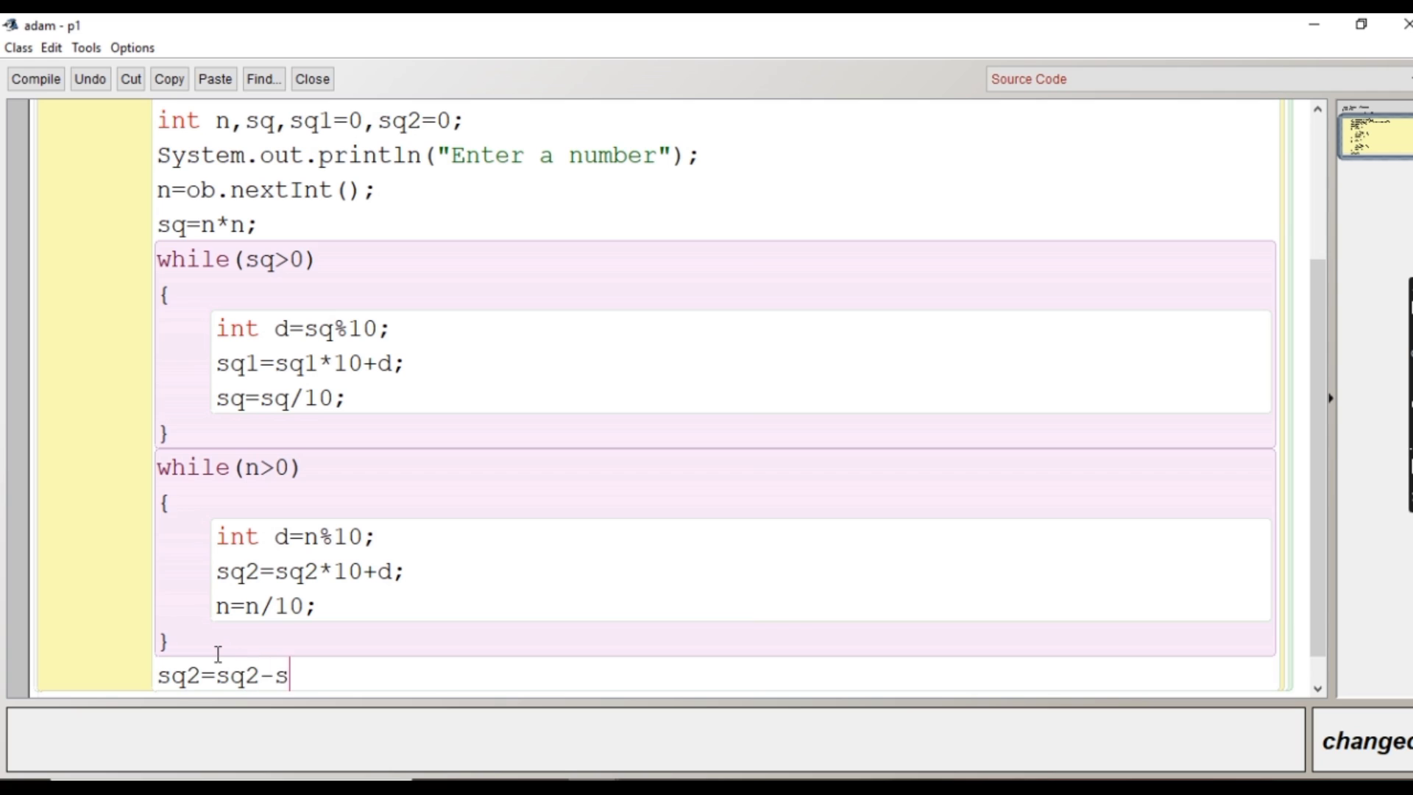
{"action": "type", "text": "q2"}
{"action": "key", "text": "Left"}
{"action": "key", "text": "Left"}
{"action": "key", "text": "Left"}
{"action": "key", "text": "BackSpace"}
{"action": "type", "text": "*"}
{"action": "left_click", "coordinate": [413, 675]}
{"action": "type", "text": ";"}
{"action": "key", "text": "Return"}
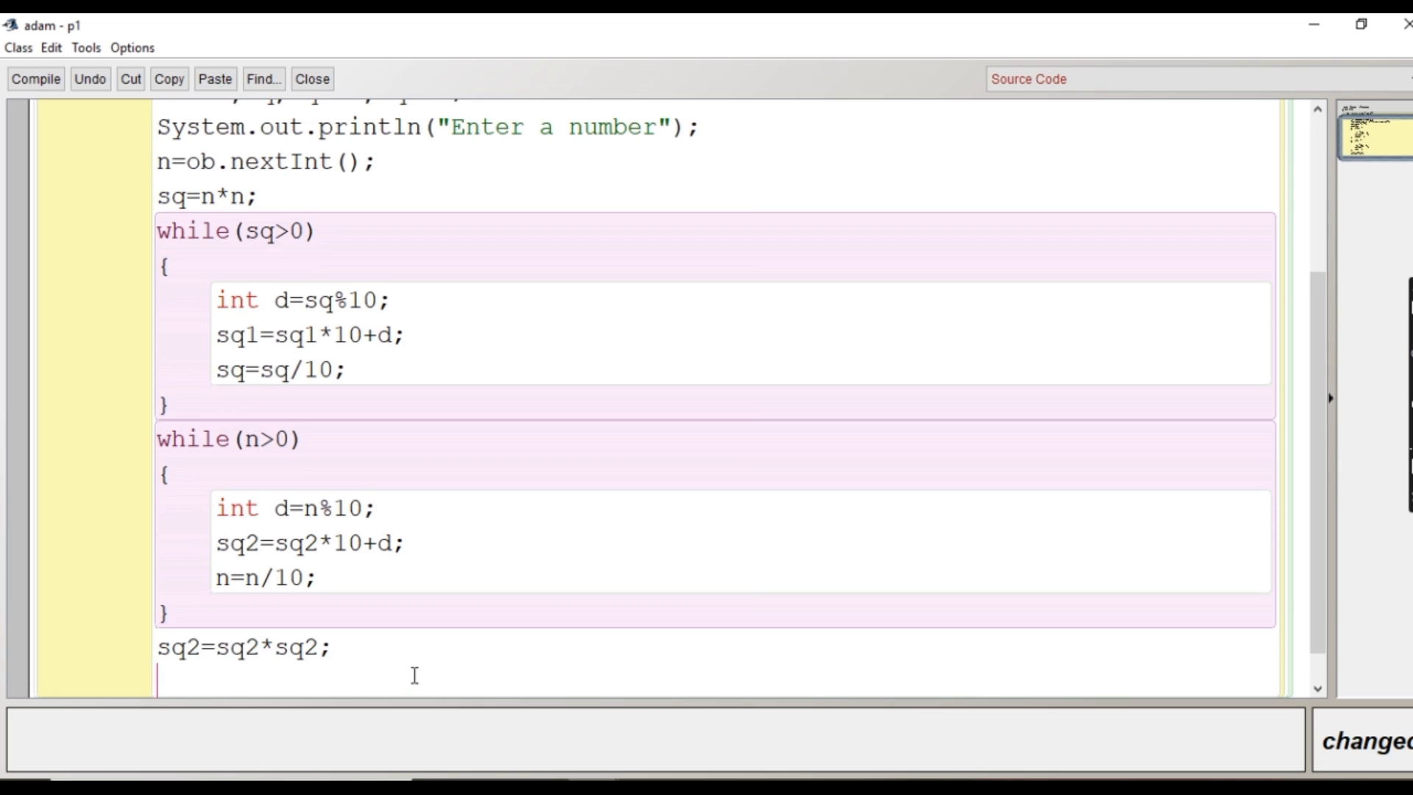
{"action": "type", "text": "if)"}
Add 'if(sq1==sq2)' and paste the 'Enter a number' println under it
{"action": "key", "text": "BackSpace"}
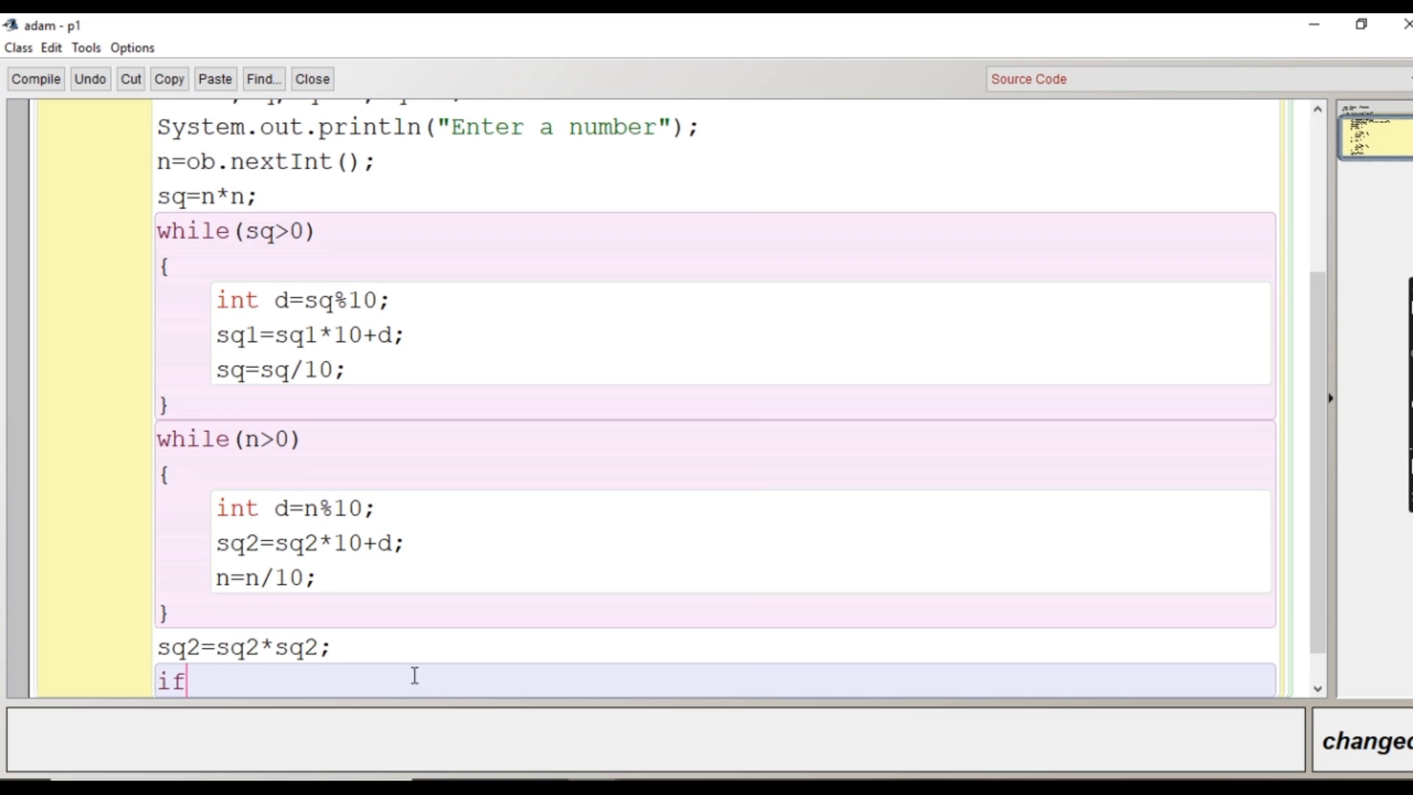
{"action": "type", "text": "()"}
{"action": "key", "text": "Left"}
{"action": "type", "text": "sq1=="}
{"action": "type", "text": "sq2"}
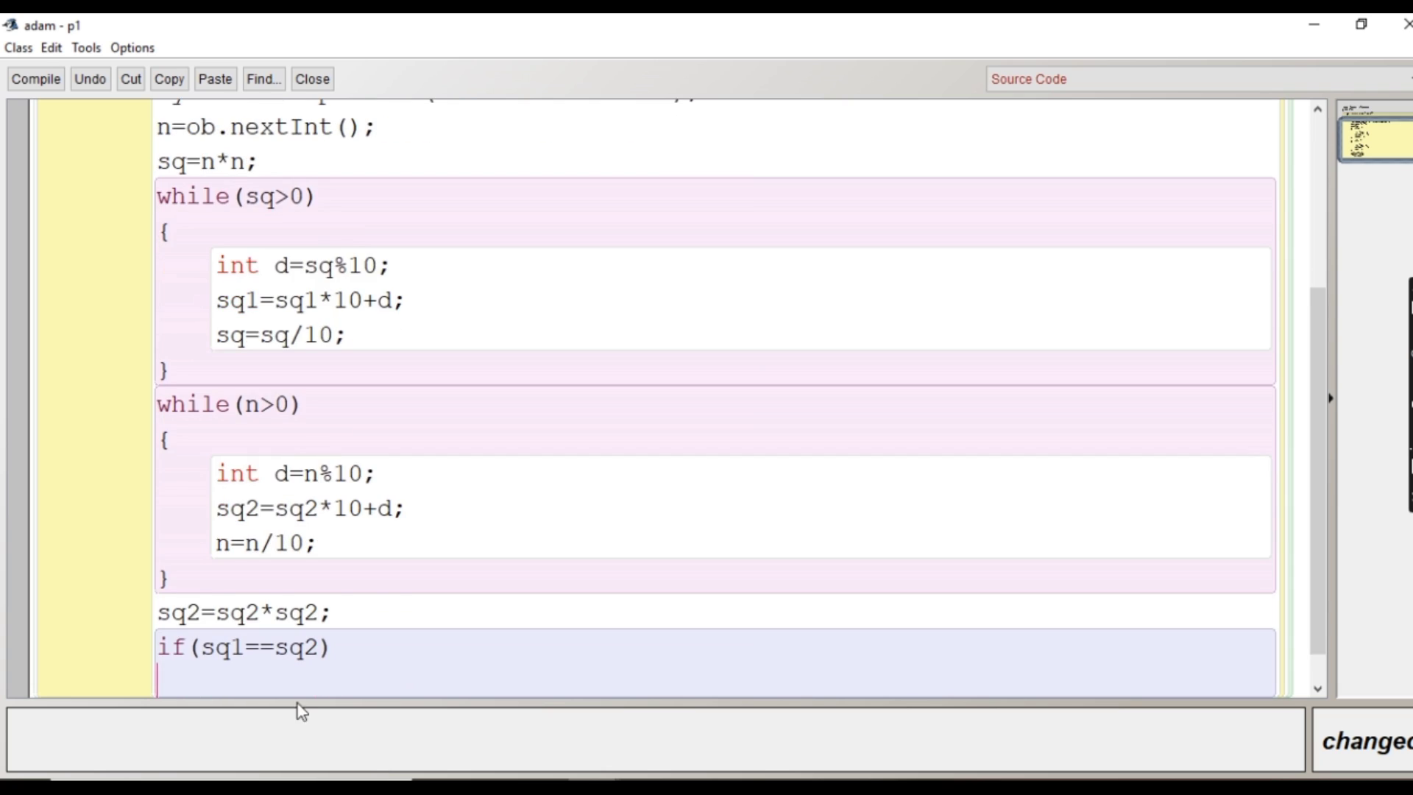
{"action": "scroll", "coordinate": [114, 584], "scroll_direction": "up", "scroll_amount": 2}
{"action": "triple_click", "coordinate": [767, 291]}
{"action": "key", "text": "ctrl+c"}
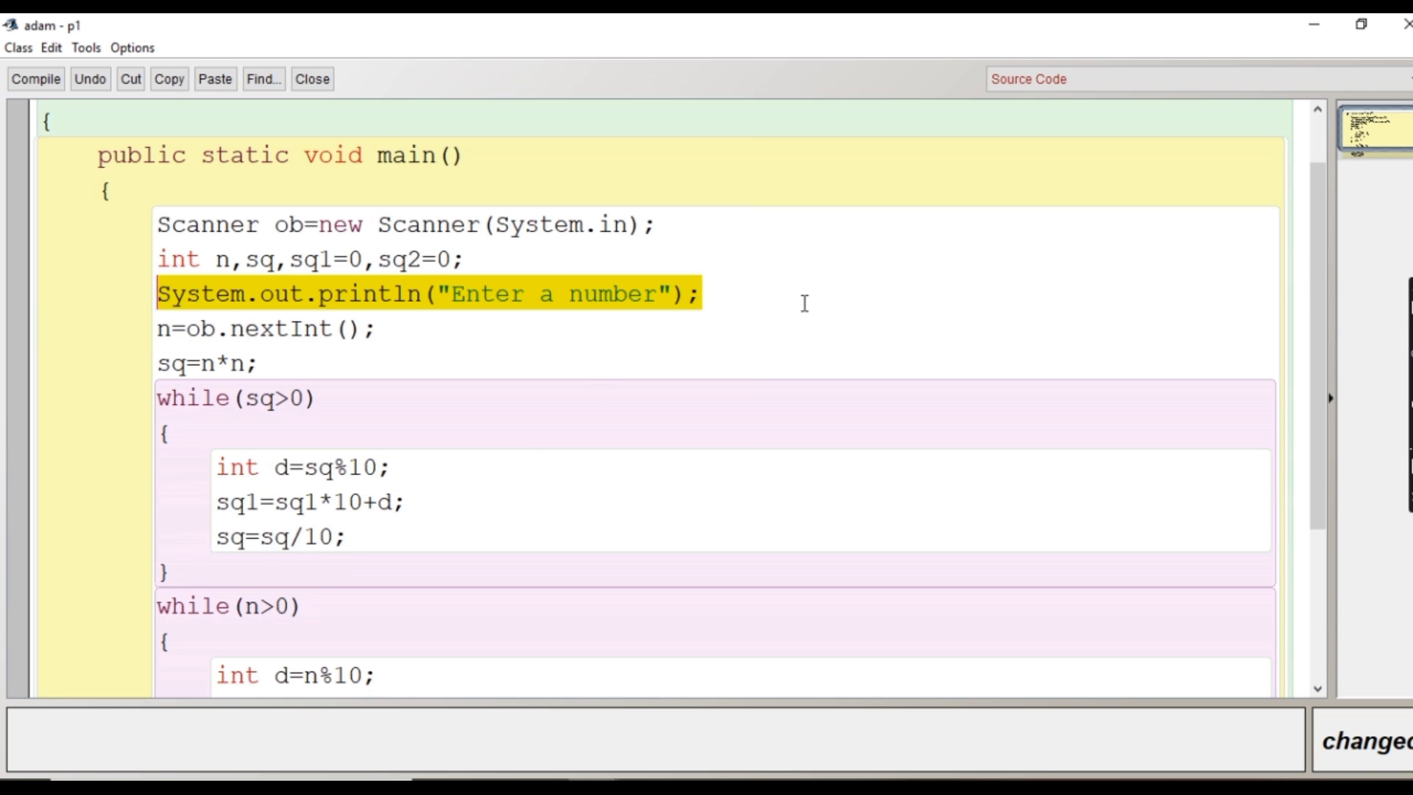
{"action": "scroll", "coordinate": [609, 562], "scroll_direction": "down", "scroll_amount": 2}
{"action": "left_click", "coordinate": [331, 668]}
{"action": "key", "text": "ctrl+v"}
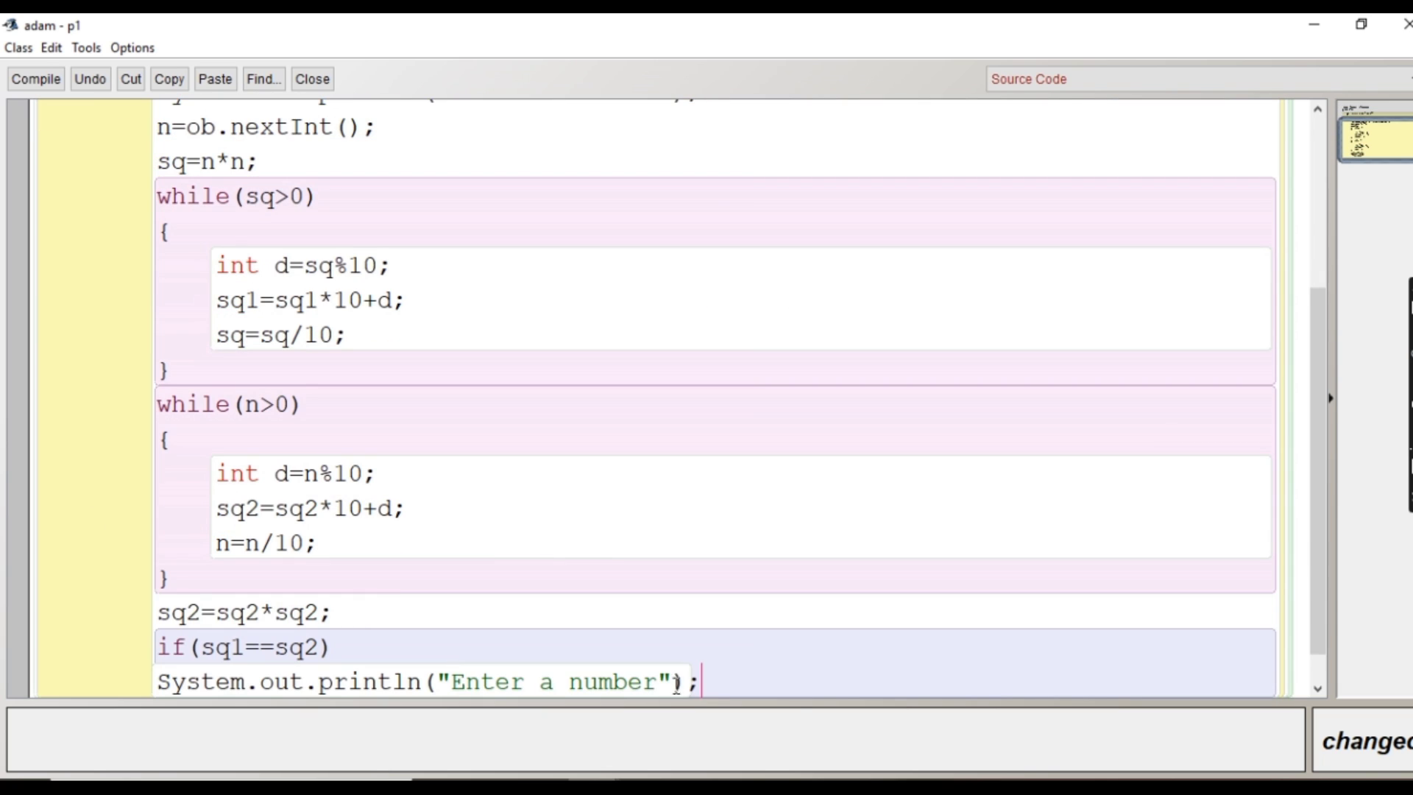
Edit the pasted message to 'Its an adam number'
{"action": "key", "text": "Left"}
{"action": "key", "text": "Left"}
{"action": "key", "text": "Left"}
{"action": "key", "text": "Left"}
{"action": "key", "text": "Left"}
{"action": "key", "text": "Left"}
{"action": "key", "text": "Left"}
{"action": "key", "text": "Left"}
{"action": "type", "text": "n"}
{"action": "key", "text": "Left"}
{"action": "key", "text": "Left"}
{"action": "key", "text": "Left"}
{"action": "key", "text": "BackSpace"}
{"action": "key", "text": "BackSpace"}
{"action": "key", "text": "BackSpace"}
{"action": "key", "text": "BackSpace"}
{"action": "key", "text": "BackSpace"}
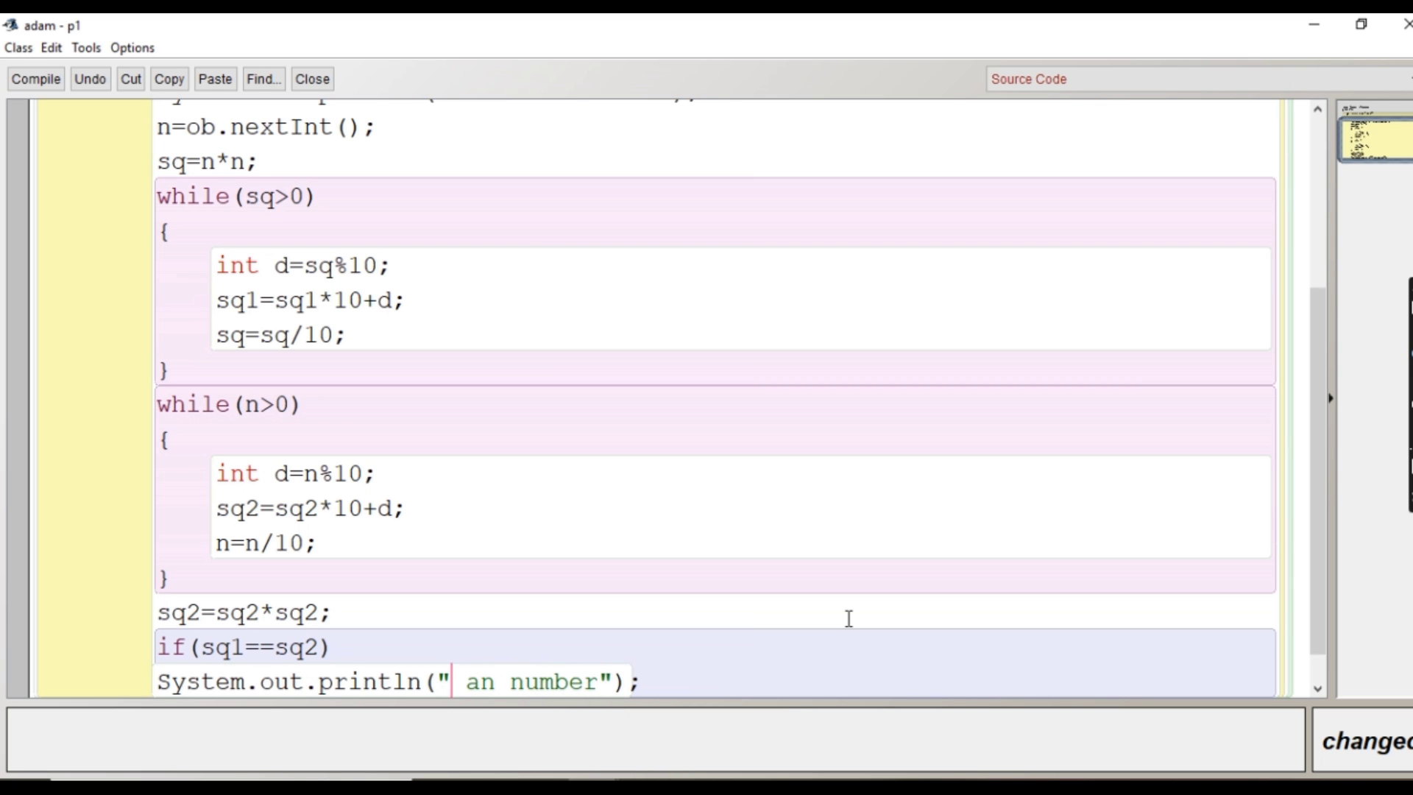
{"action": "type", "text": "Its a"}
{"action": "key", "text": "BackSpace"}
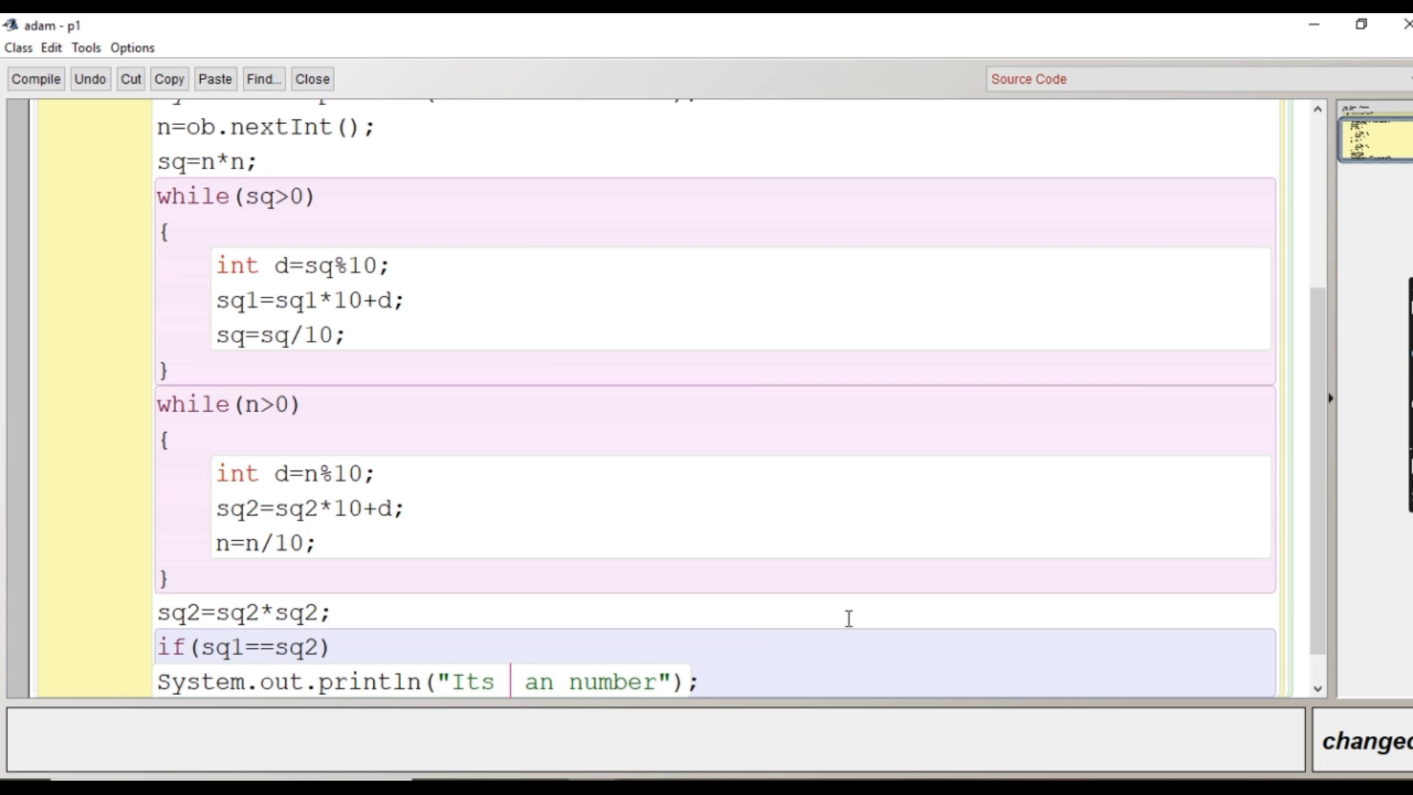
{"action": "key", "text": "BackSpace"}
{"action": "key", "text": "Right"}
{"action": "key", "text": "Right"}
{"action": "key", "text": "Right"}
{"action": "type", "text": "ad"}
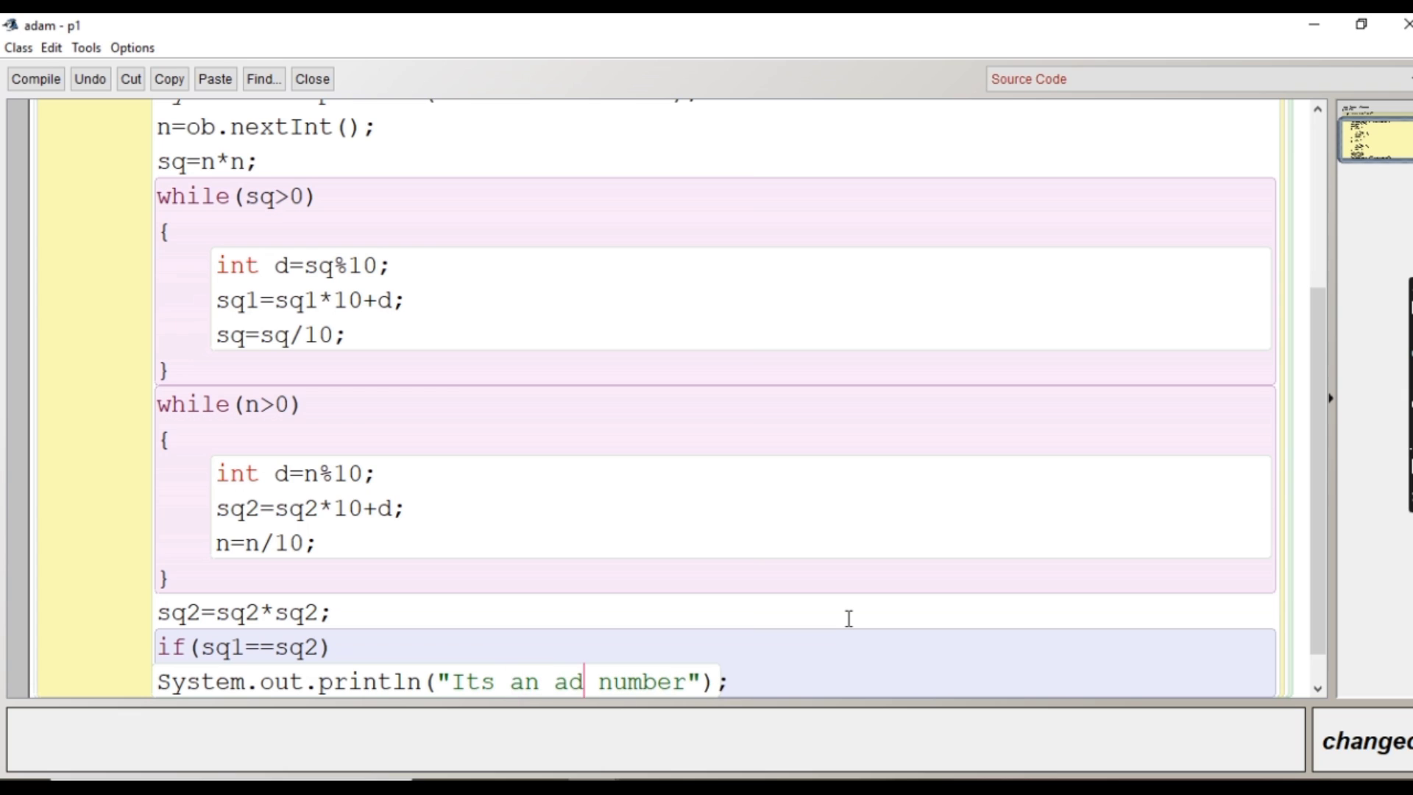
{"action": "type", "text": "am"}
{"action": "left_click", "coordinate": [905, 658]}
{"action": "left_click", "coordinate": [902, 671]}
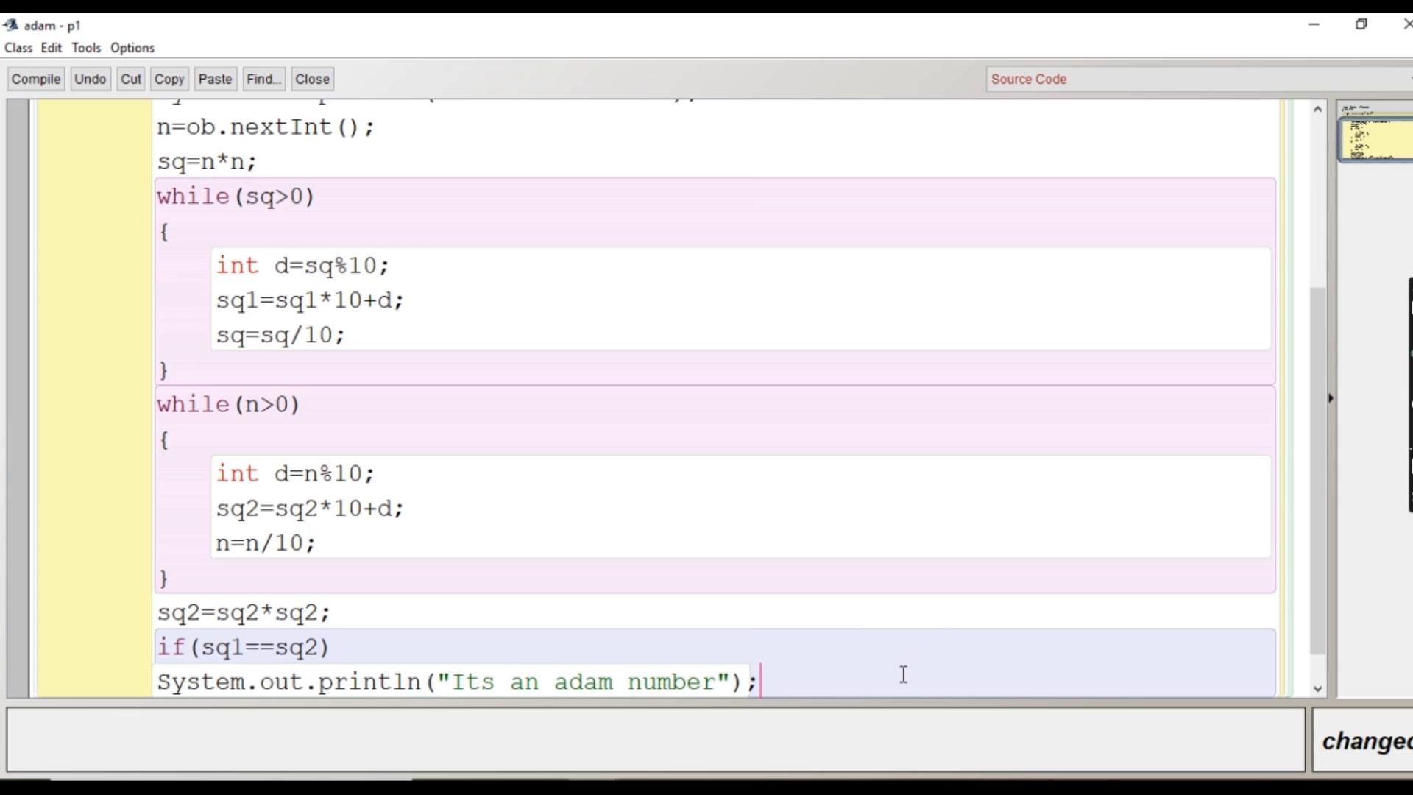
{"action": "key", "text": "Return"}
{"action": "type", "text": "e"}
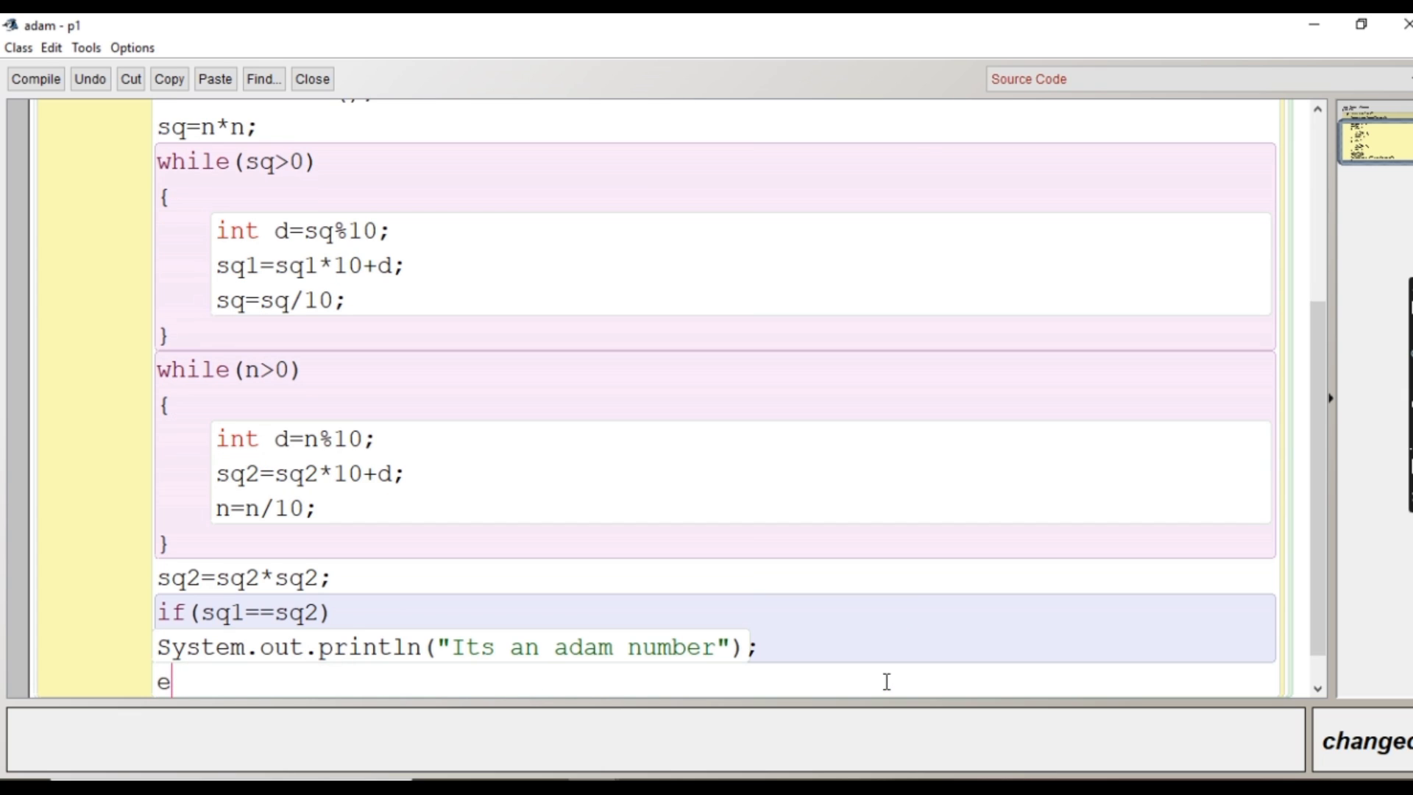
{"action": "type", "text": "lse"}
Add an else branch printing 'Its not an adam number'
{"action": "key", "text": "Return"}
{"action": "left_click_drag", "start_coordinate": [773, 613], "coordinate": [164, 612]}
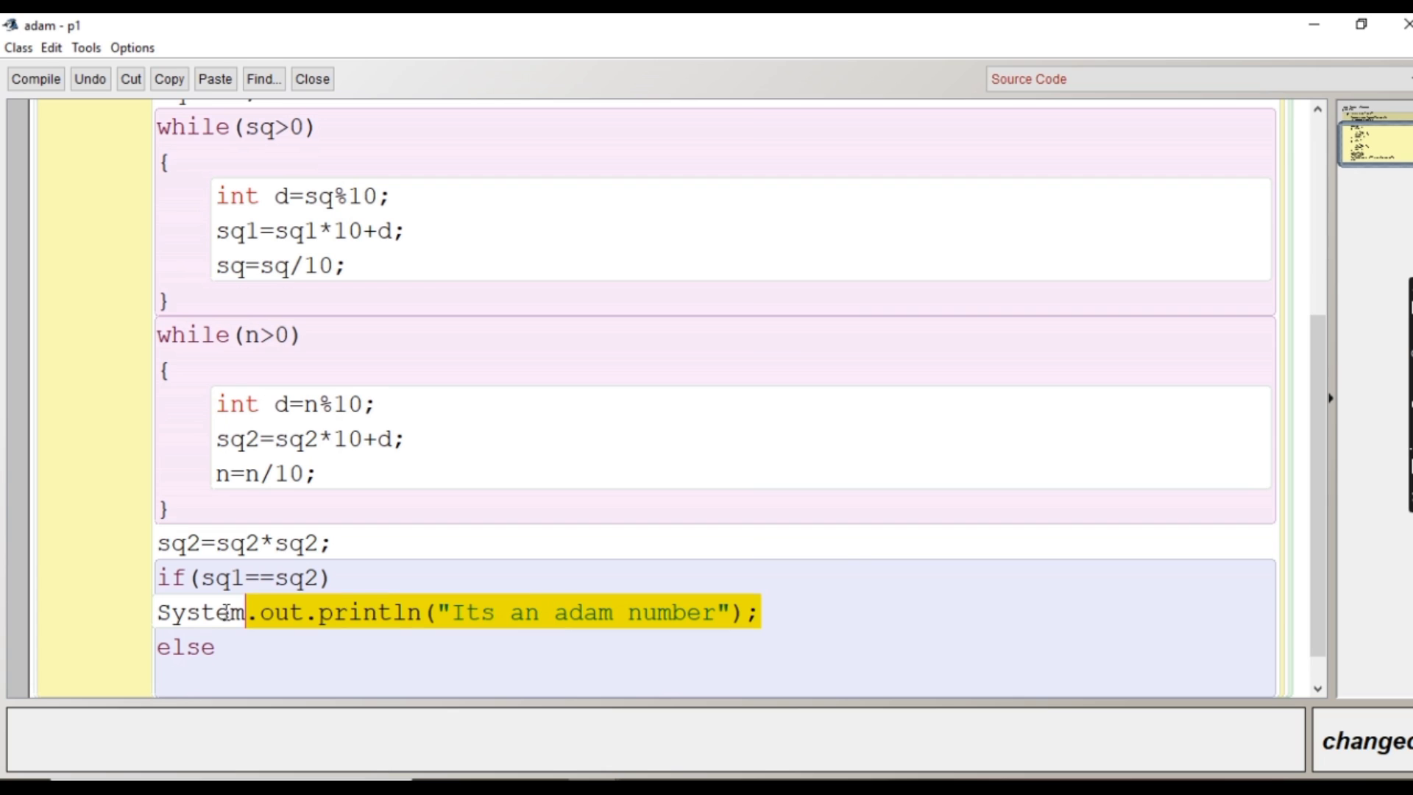
{"action": "left_click", "coordinate": [297, 673]}
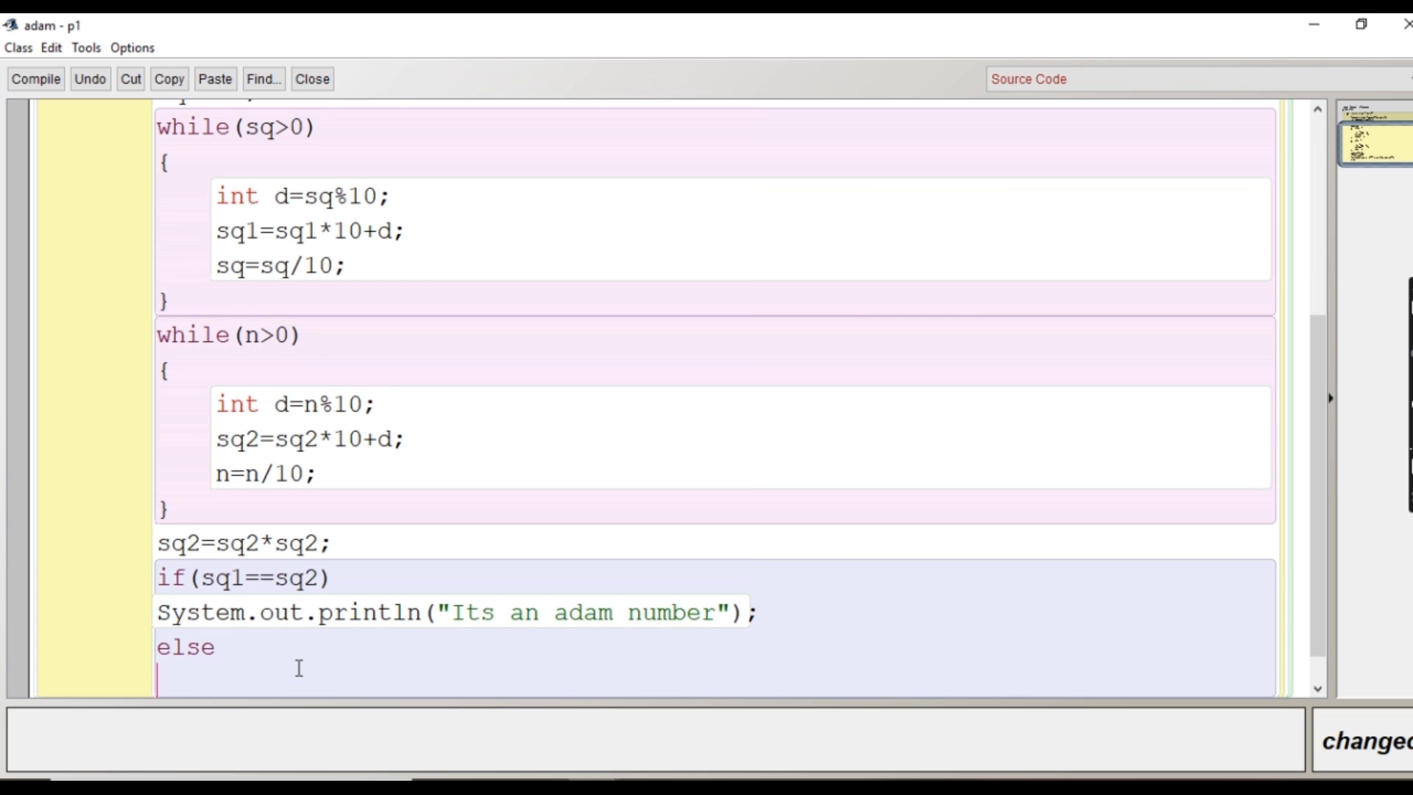
{"action": "type", "text": "System.out.println(\"Its an adam number\");"}
{"action": "left_click", "coordinate": [510, 682]}
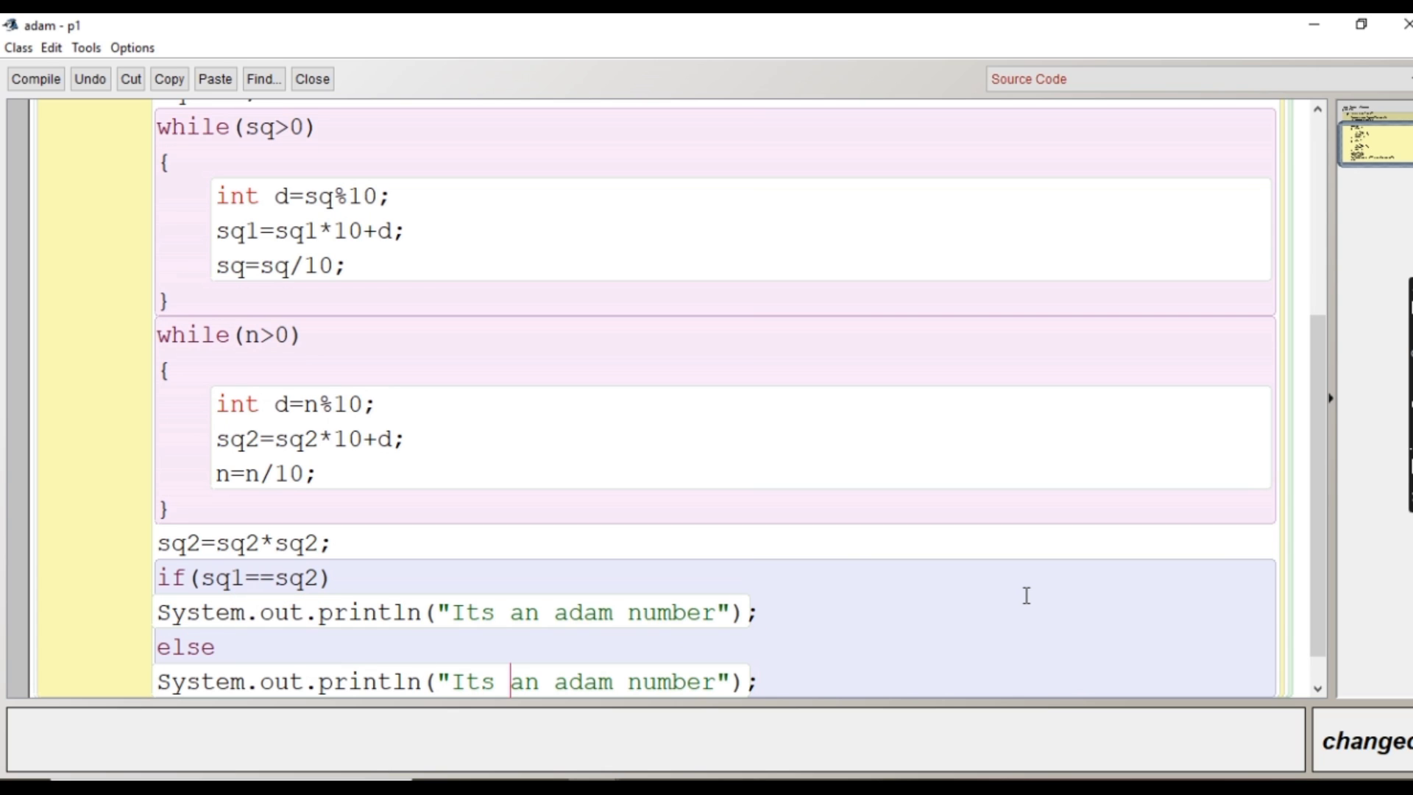
{"action": "type", "text": "not"}
Add the closing braces, compile adam without errors, and close the editor
{"action": "left_click", "coordinate": [921, 675]}
{"action": "key", "text": "Return"}
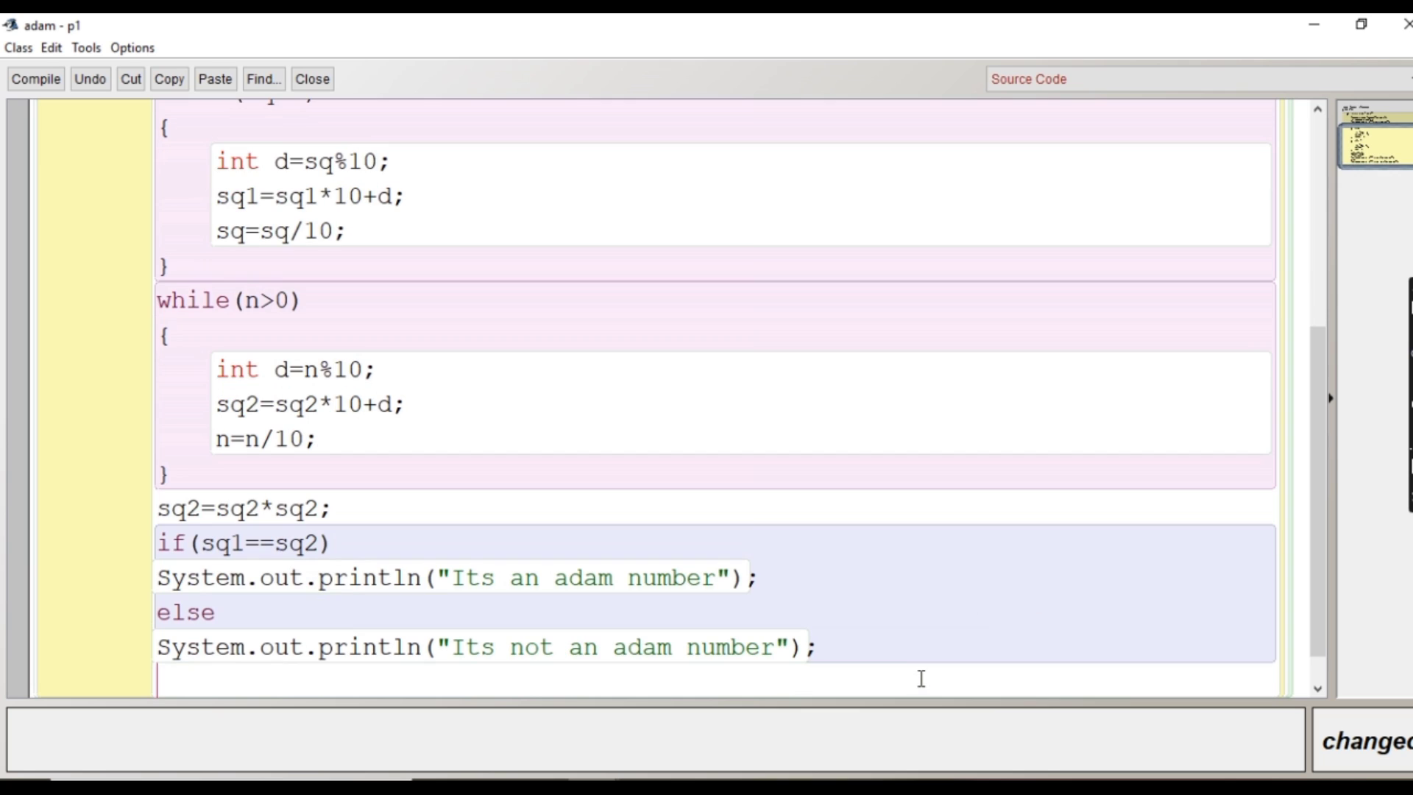
{"action": "type", "text": "}}"}
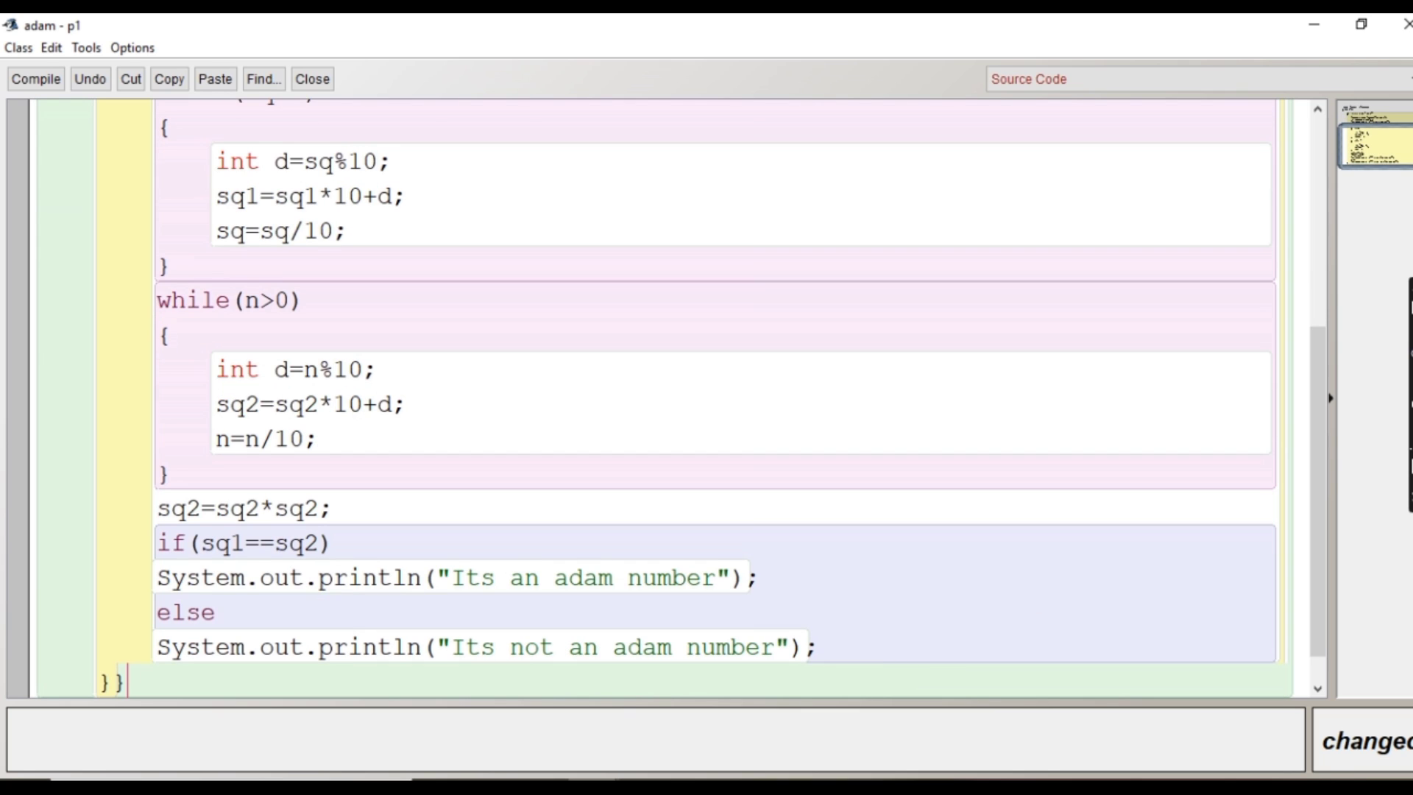
{"action": "left_click", "coordinate": [36, 79]}
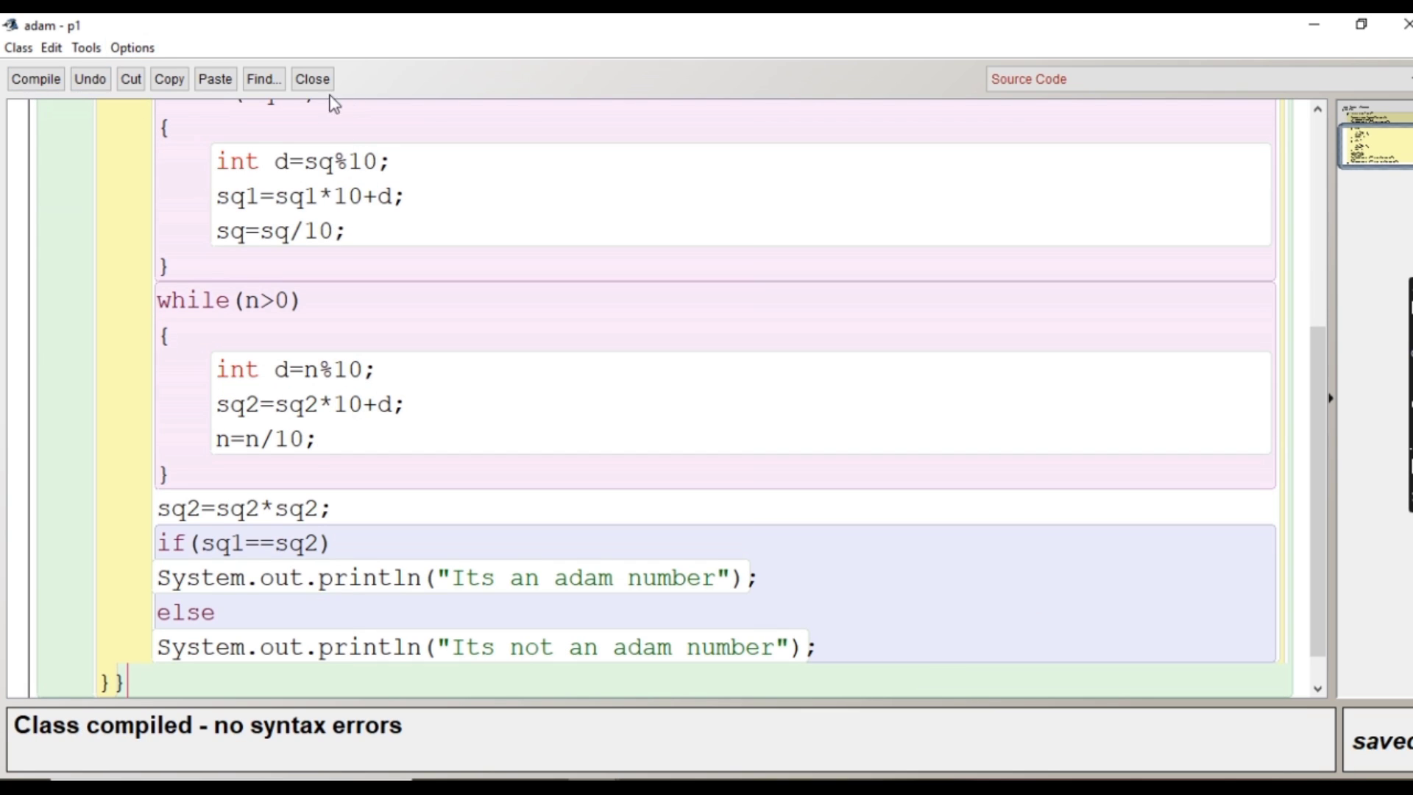
{"action": "left_click", "coordinate": [313, 78]}
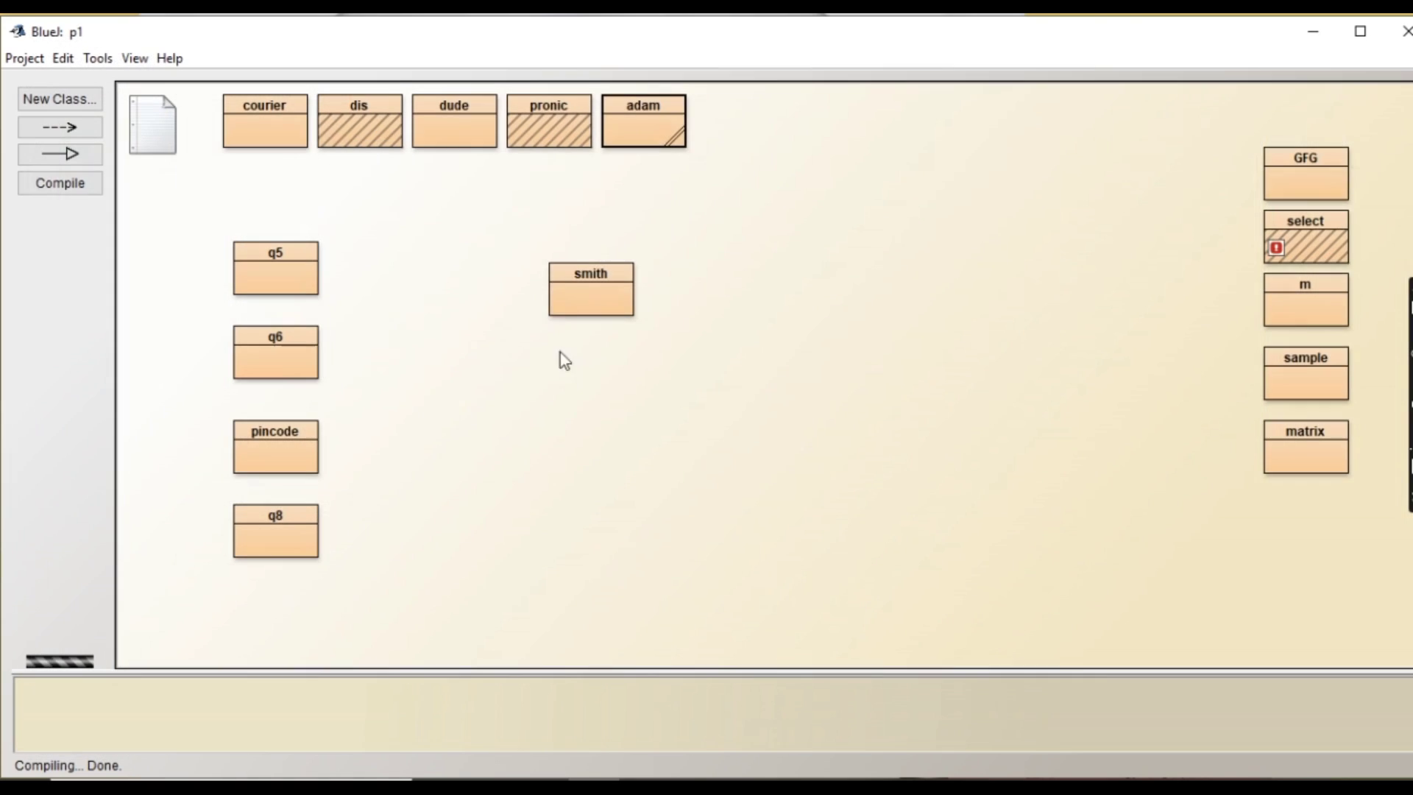
Run adam's main with 21 and confirm it reports an adam number
{"action": "right_click", "coordinate": [650, 133]}
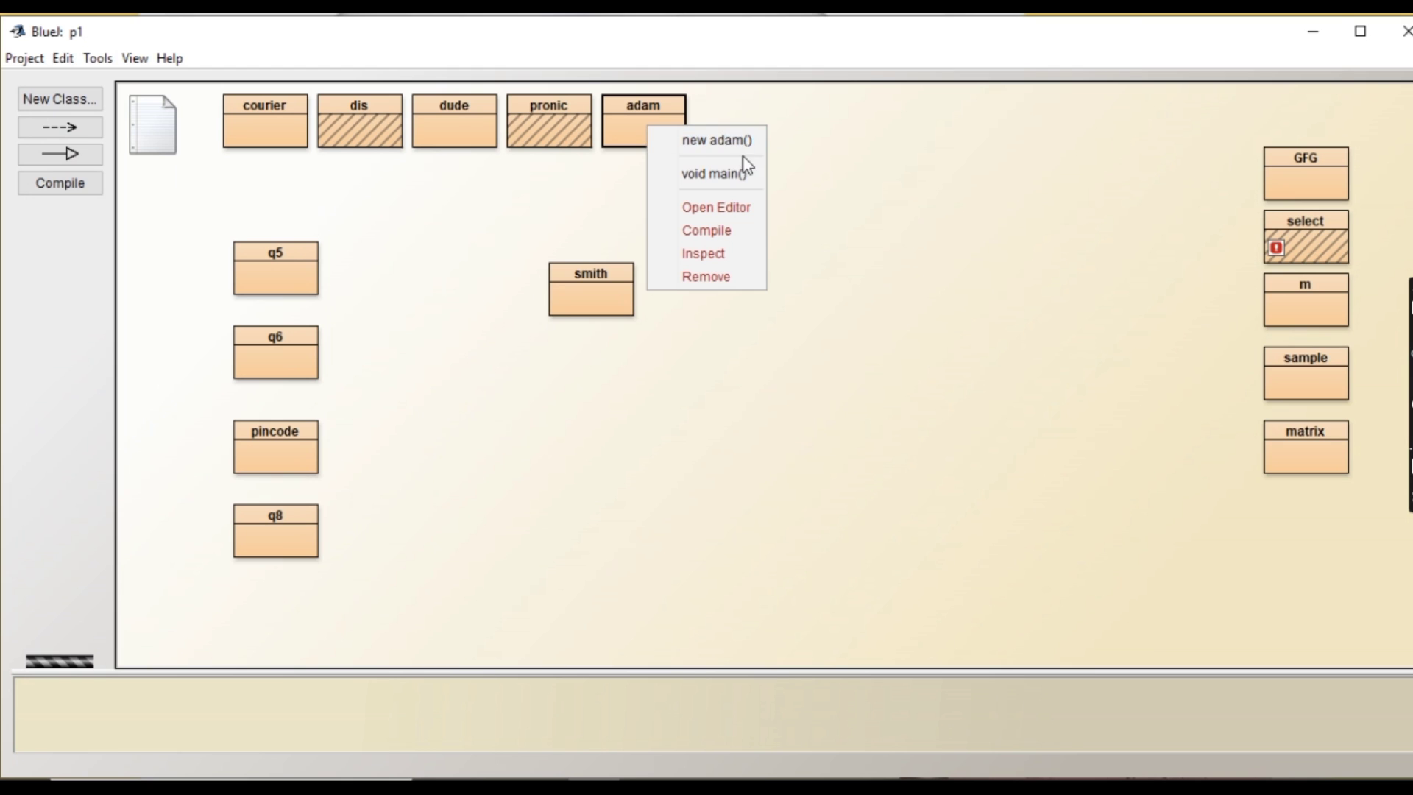
{"action": "left_click", "coordinate": [739, 176]}
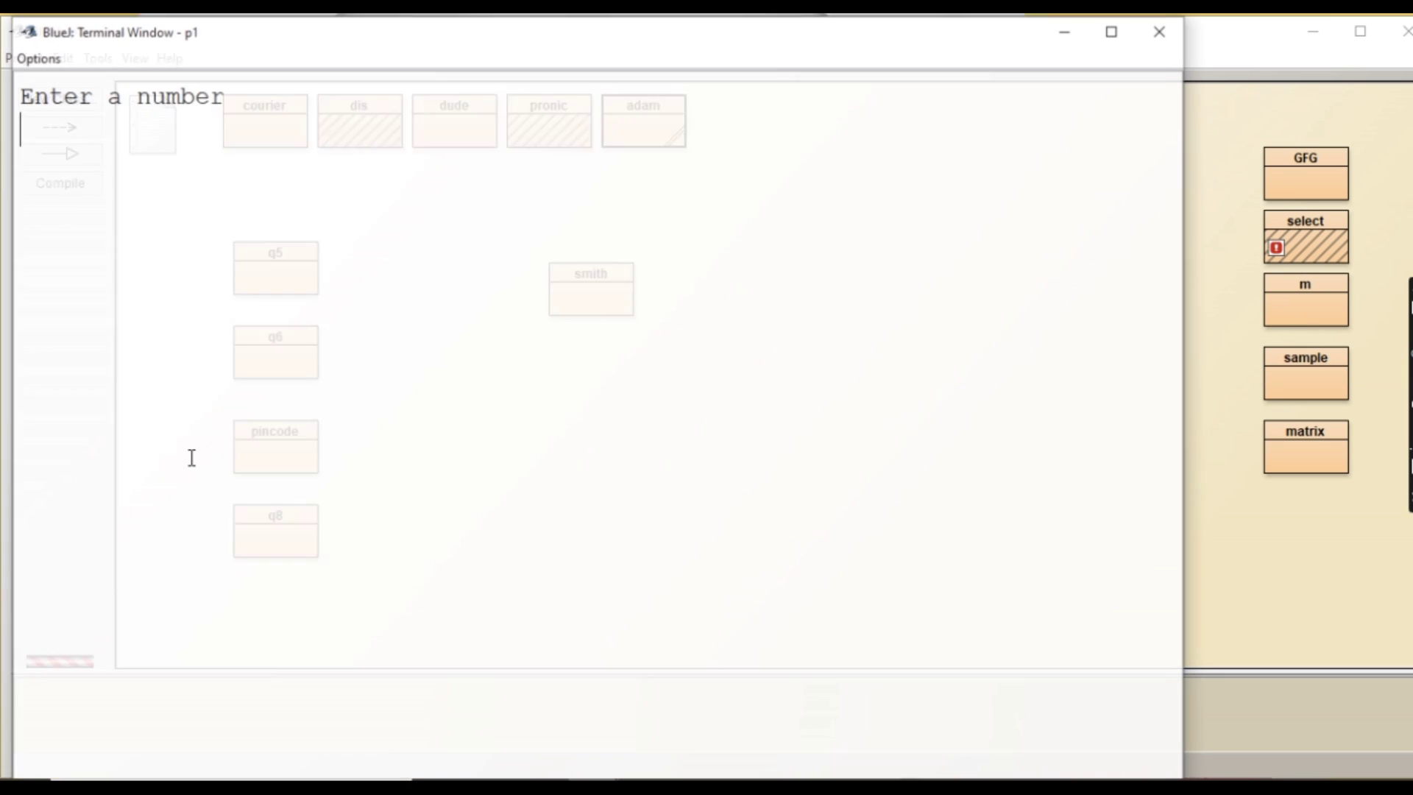
{"action": "type", "text": "21"}
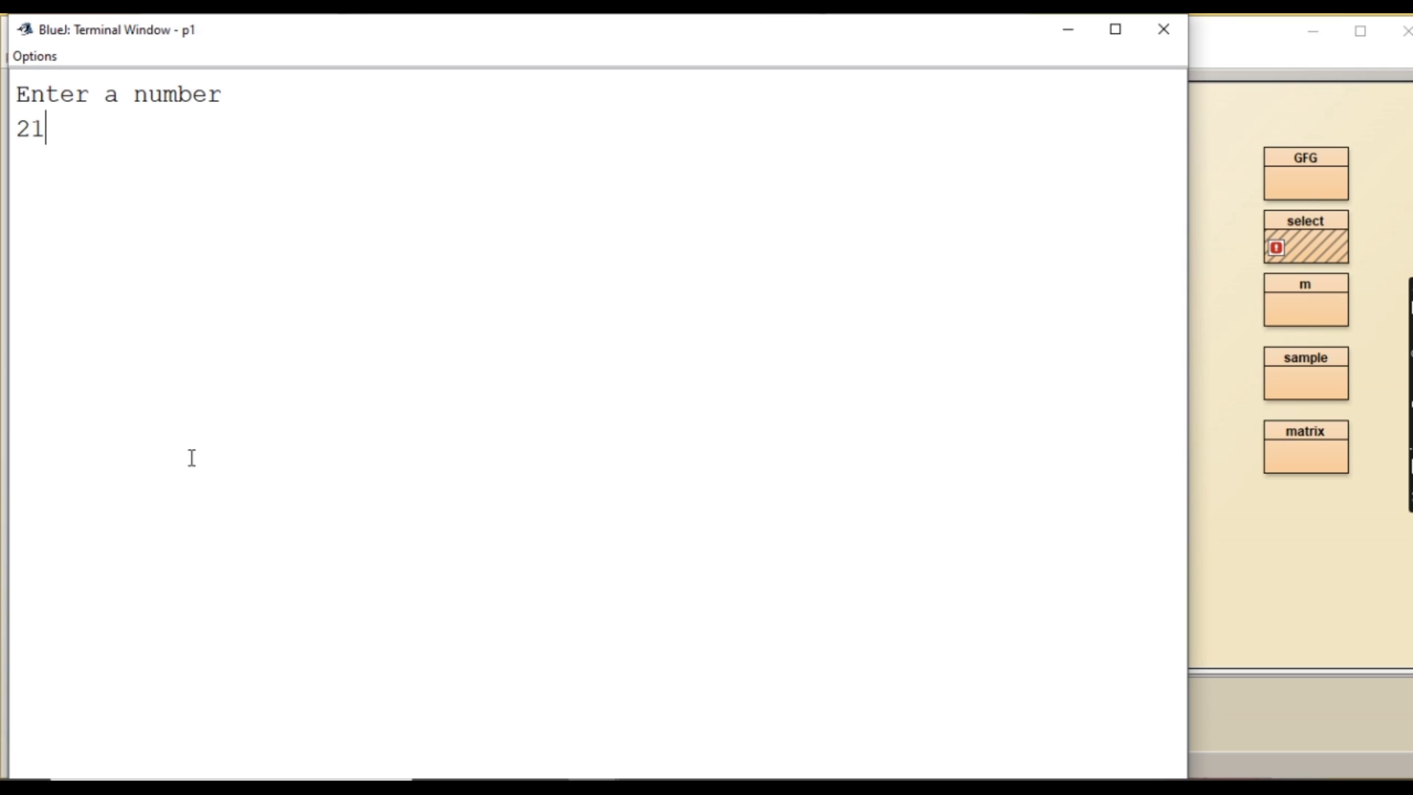
{"action": "key", "text": "Return"}
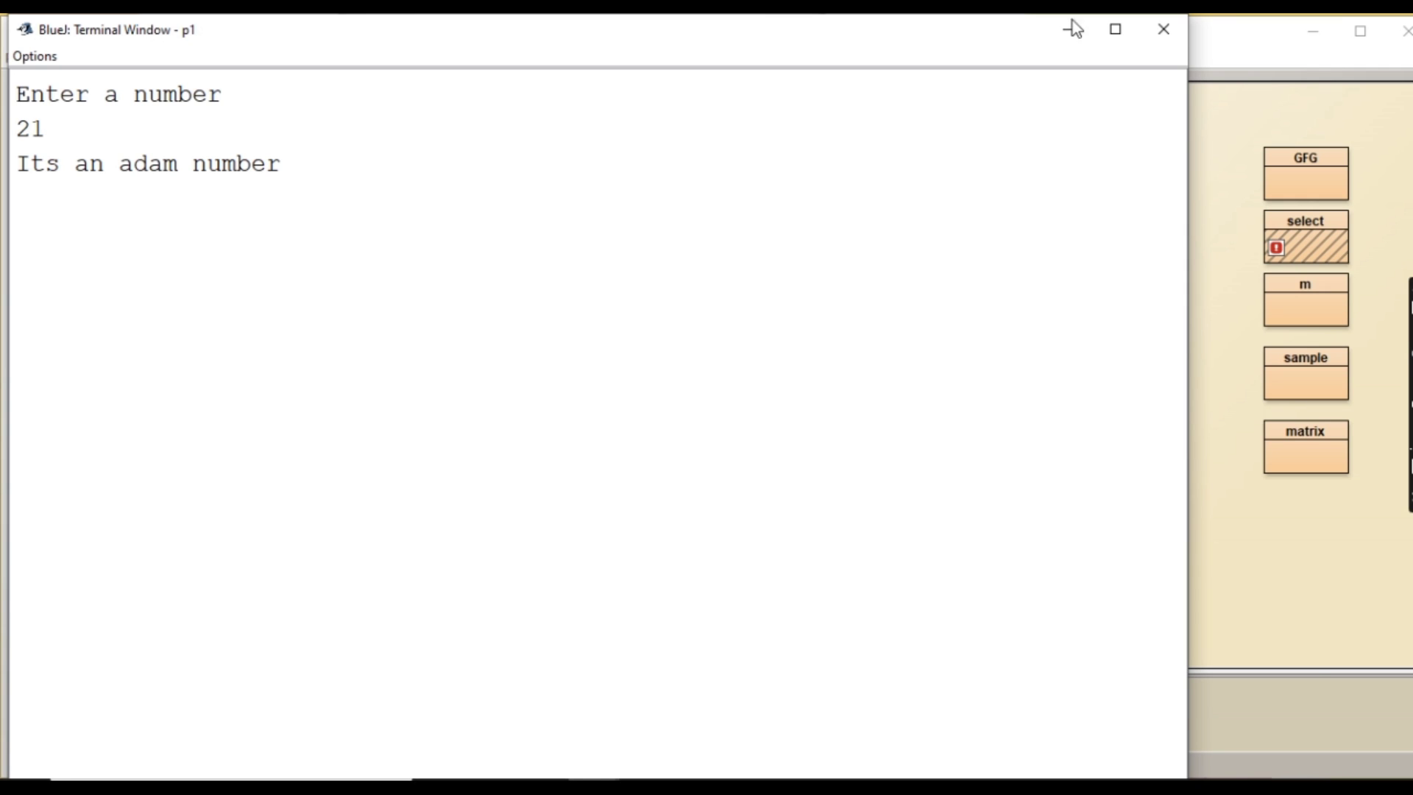
{"action": "left_click", "coordinate": [1164, 28]}
Run main again with 23 and confirm it reports not an adam number
{"action": "right_click", "coordinate": [652, 134]}
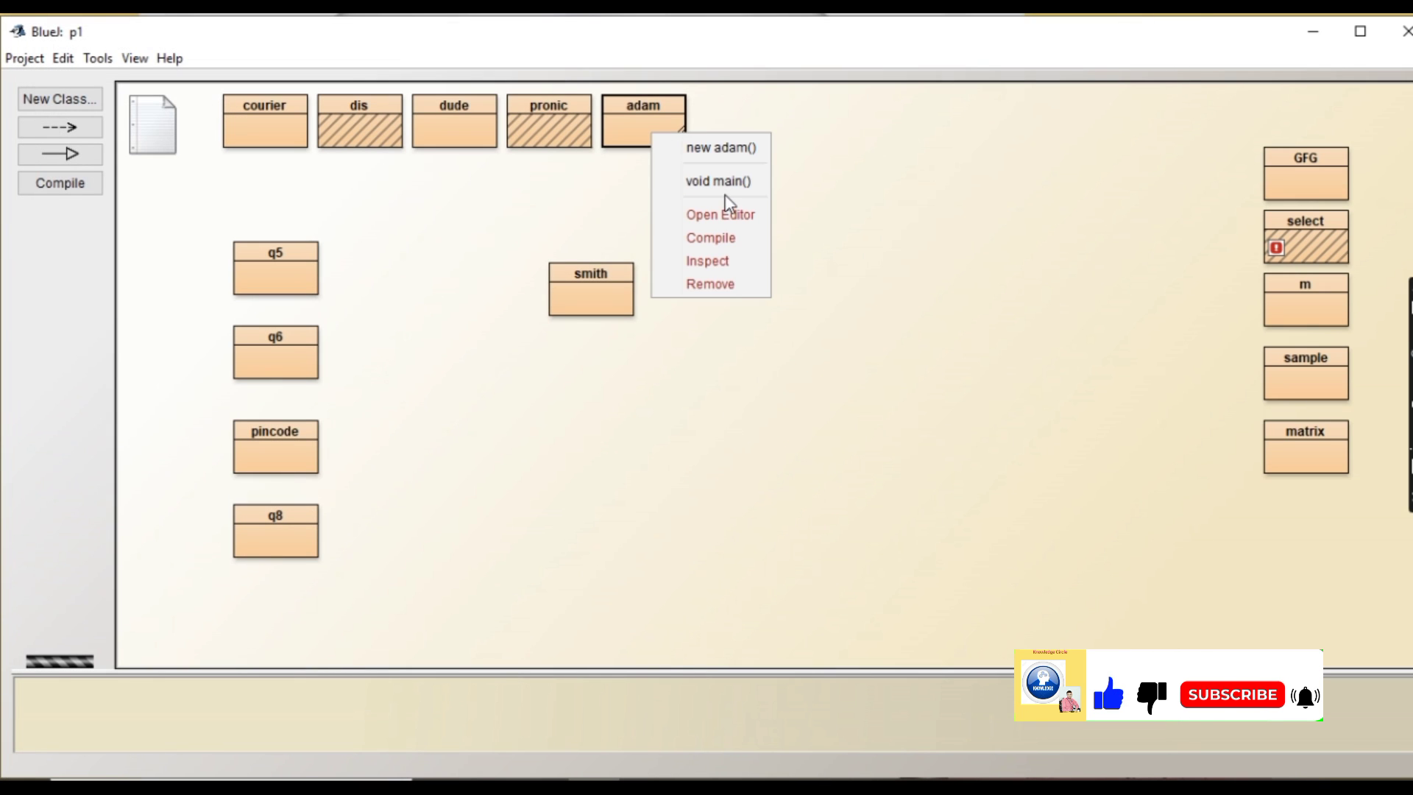
{"action": "left_click", "coordinate": [718, 181]}
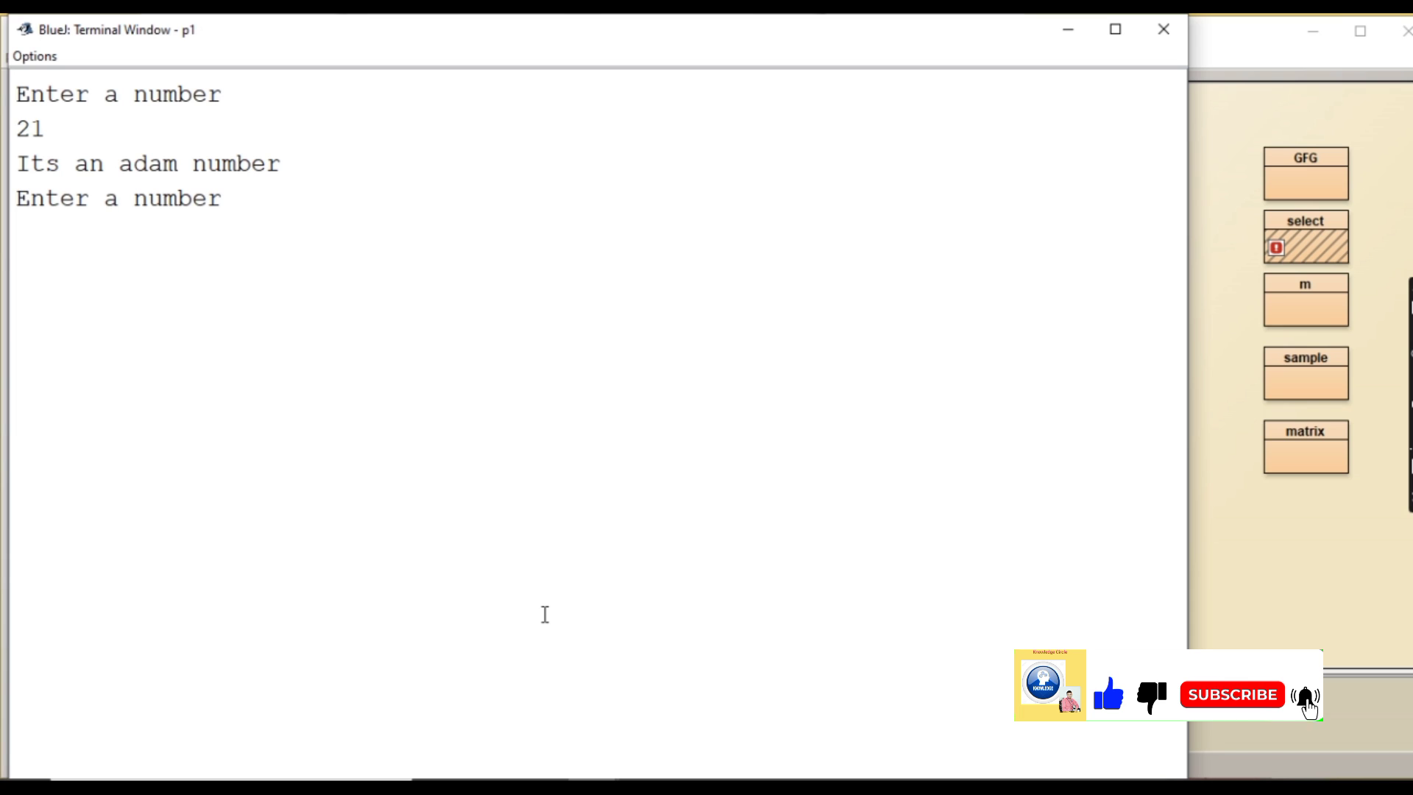
{"action": "type", "text": "23"}
{"action": "key", "text": "Return"}
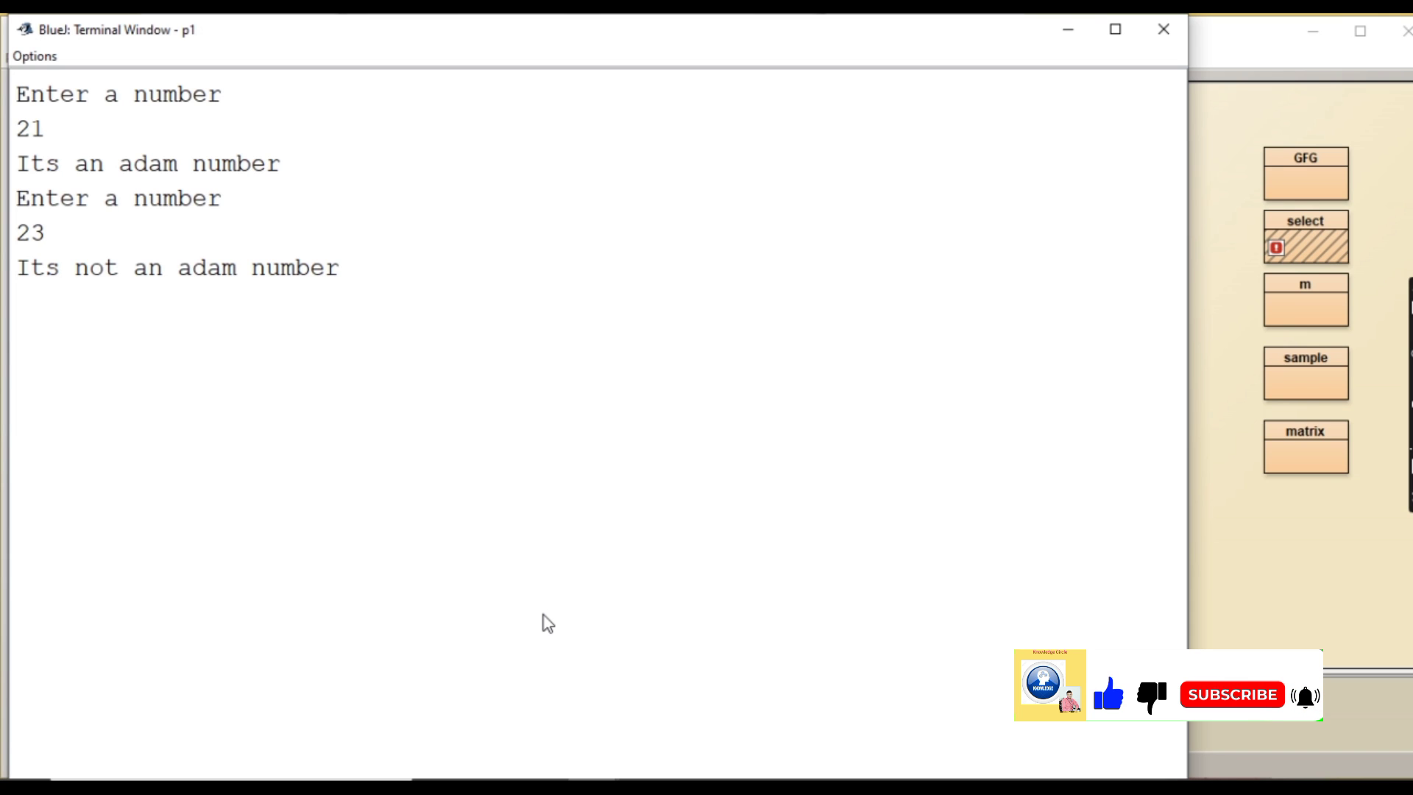